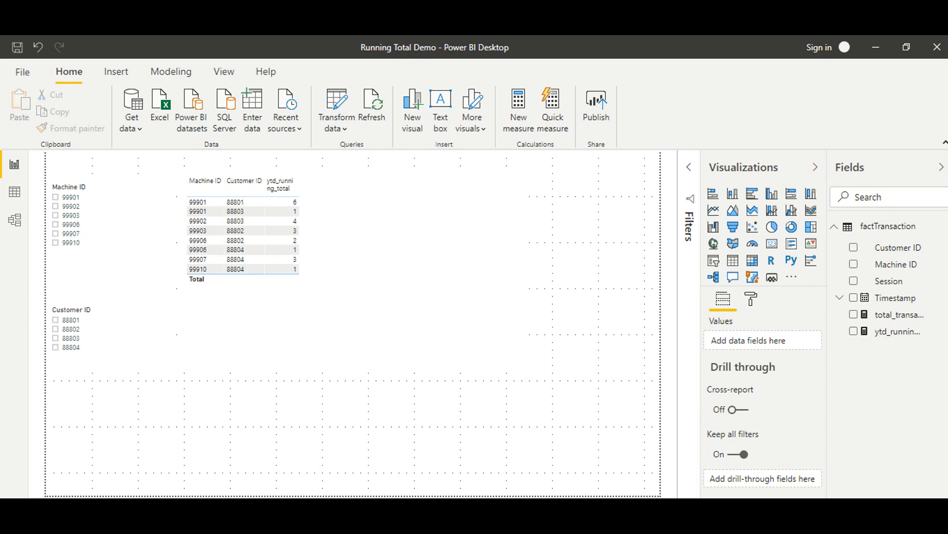
Examine the full formula of the ytd_running_total measure and view its results on the other report page.
{"action": "left_click", "coordinate": [899, 333]}
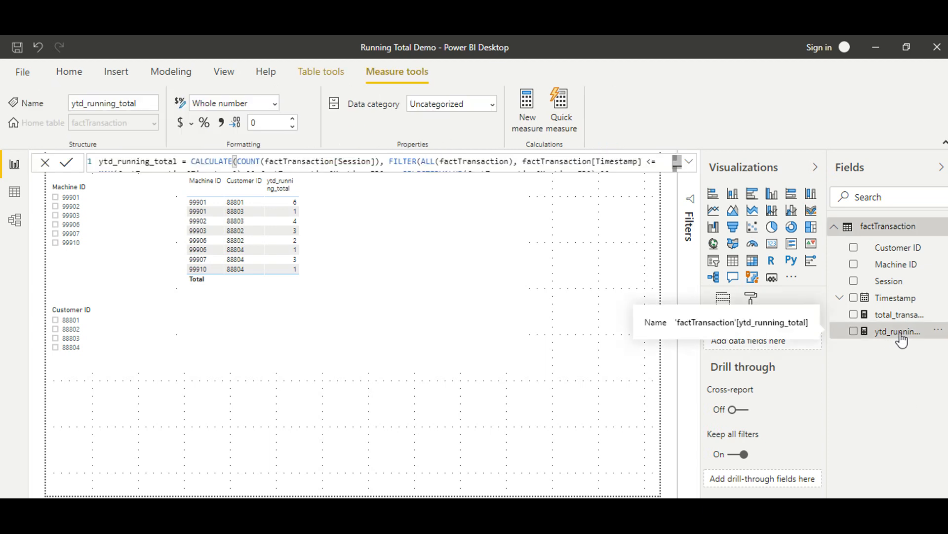
{"action": "left_click", "coordinate": [689, 163]}
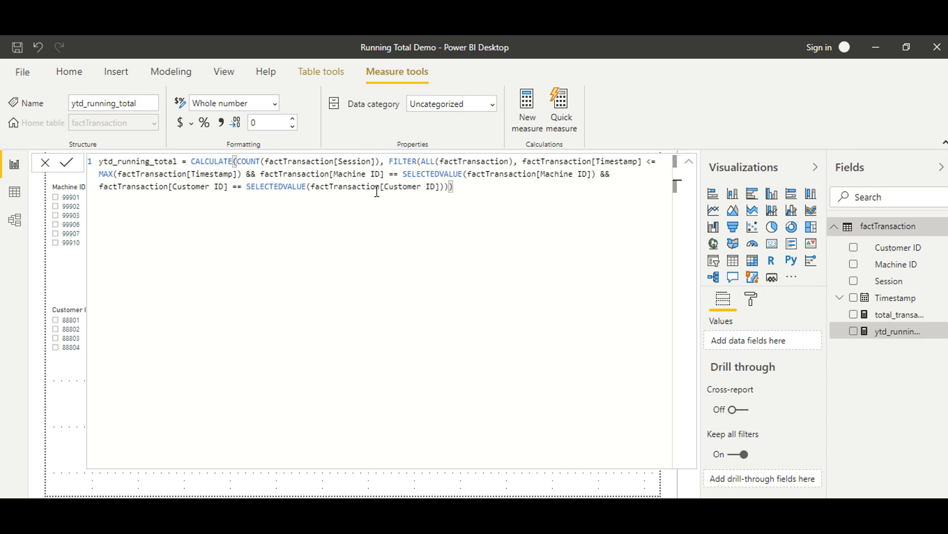
{"action": "left_click", "coordinate": [690, 162]}
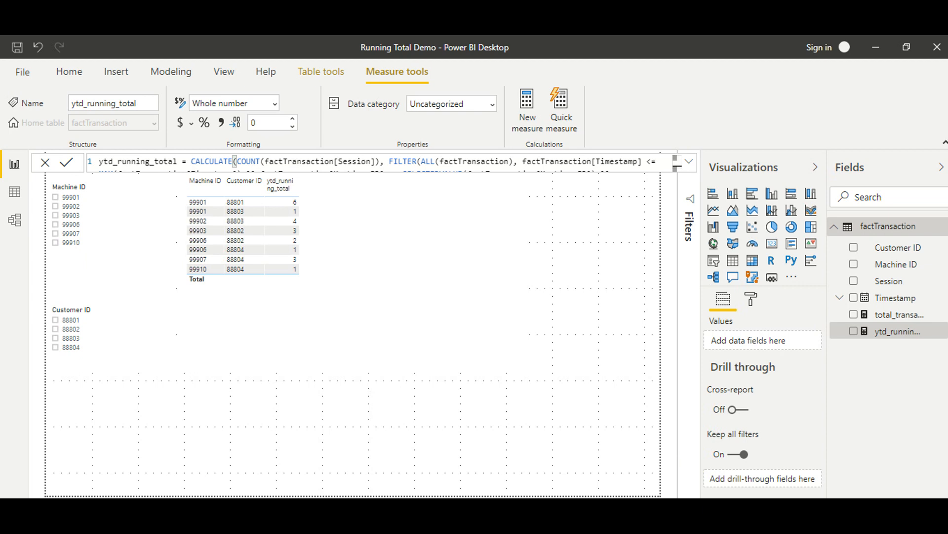
{"action": "left_click", "coordinate": [106, 508]}
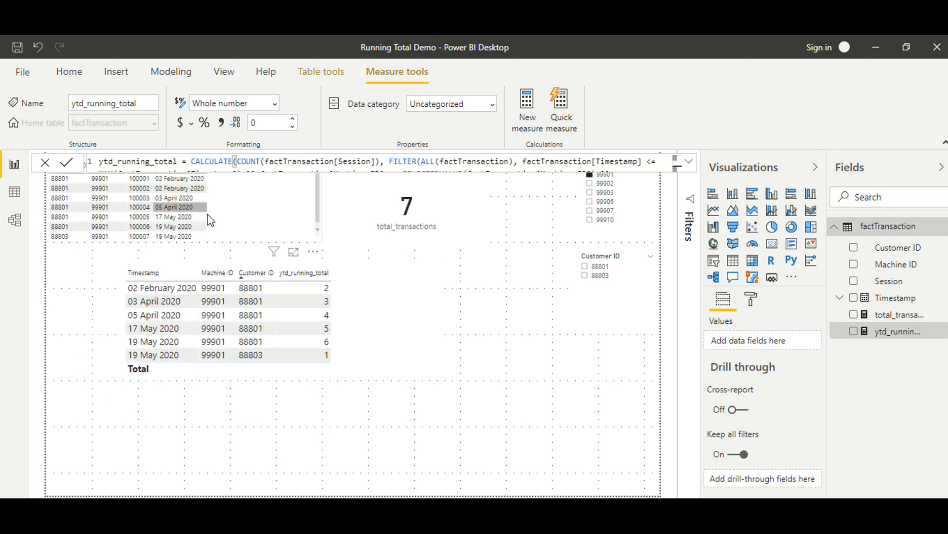
{"action": "left_click", "coordinate": [230, 404]}
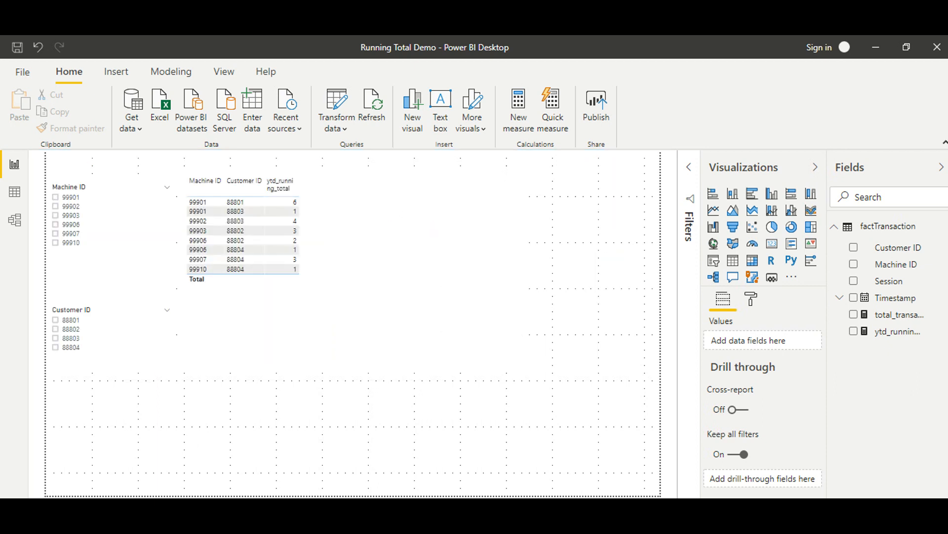
Select the running total table and review the ytd_running_total measure's formula again.
{"action": "left_click", "coordinate": [328, 229]}
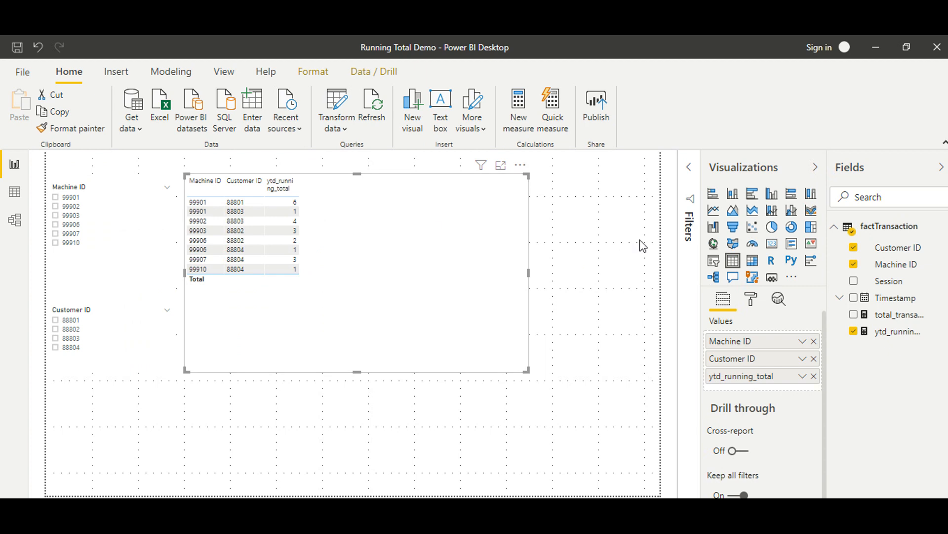
{"action": "left_click", "coordinate": [892, 340]}
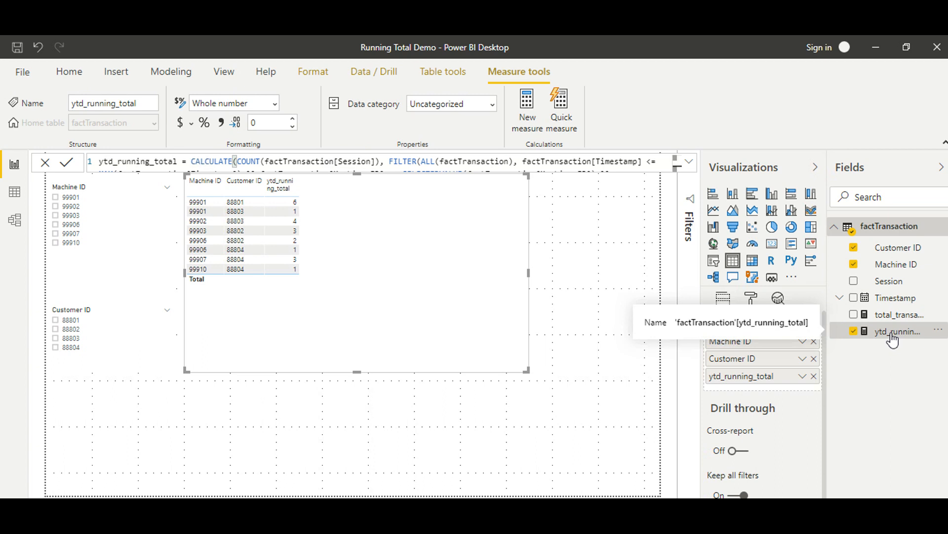
{"action": "left_click", "coordinate": [689, 168]}
{"action": "left_click", "coordinate": [689, 168]}
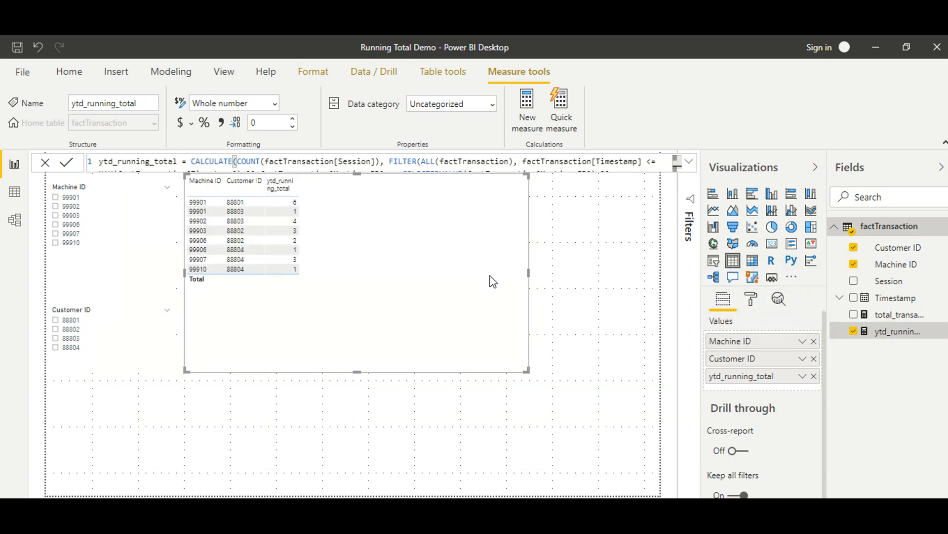
{"action": "left_click", "coordinate": [558, 295]}
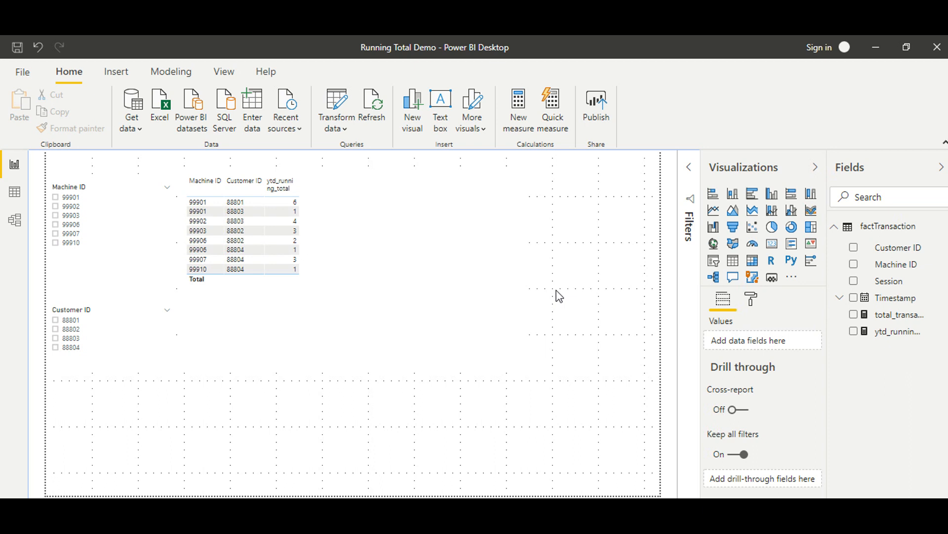
Set the text size of the running total table's values to 14 pt.
{"action": "left_click", "coordinate": [415, 278]}
{"action": "left_click", "coordinate": [755, 300]}
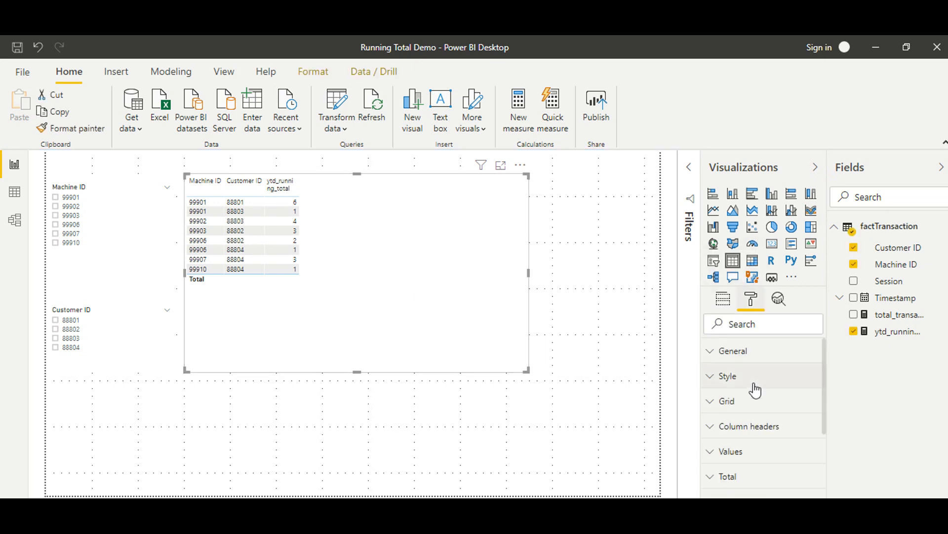
{"action": "left_click", "coordinate": [741, 326]}
{"action": "type", "text": "size"}
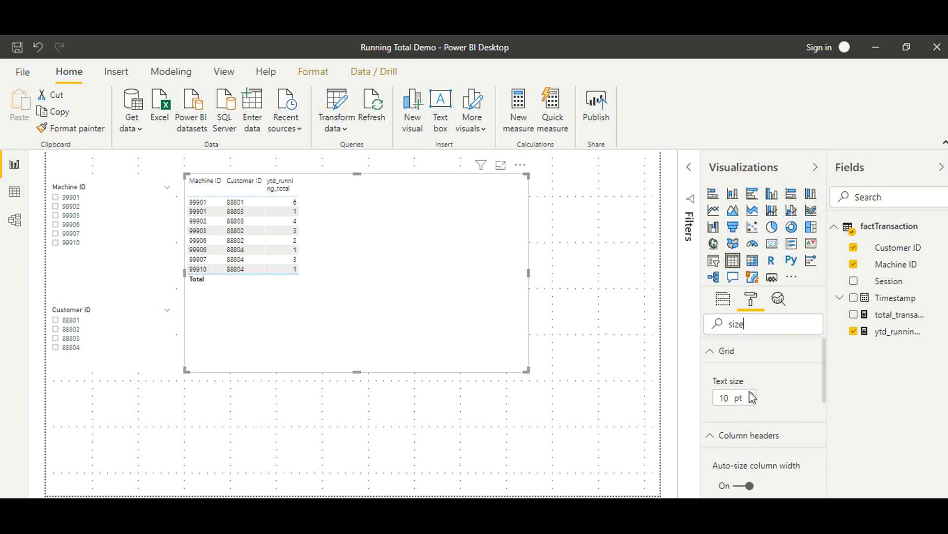
{"action": "left_click", "coordinate": [718, 360]}
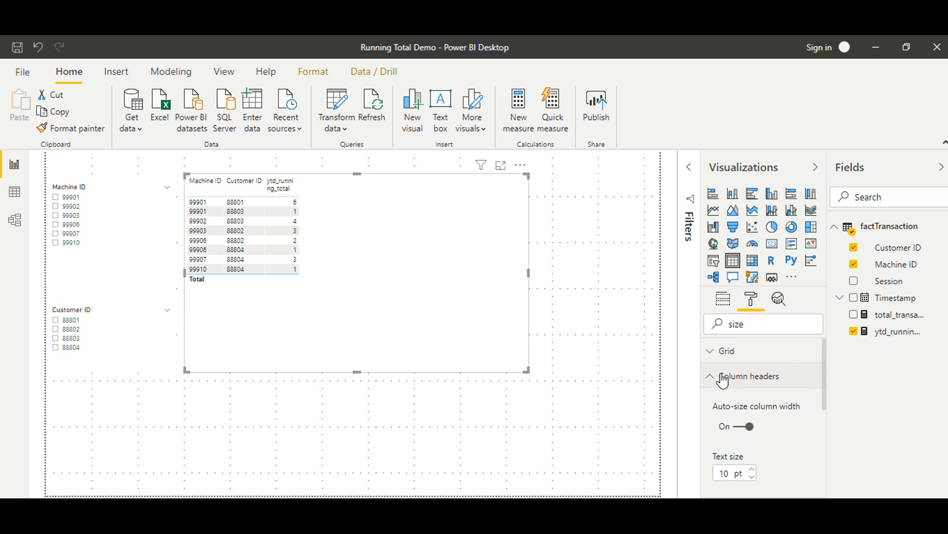
{"action": "left_click", "coordinate": [725, 379]}
{"action": "left_click", "coordinate": [753, 446]}
{"action": "left_click", "coordinate": [752, 445]}
{"action": "left_click", "coordinate": [752, 446]}
{"action": "left_click", "coordinate": [752, 446]}
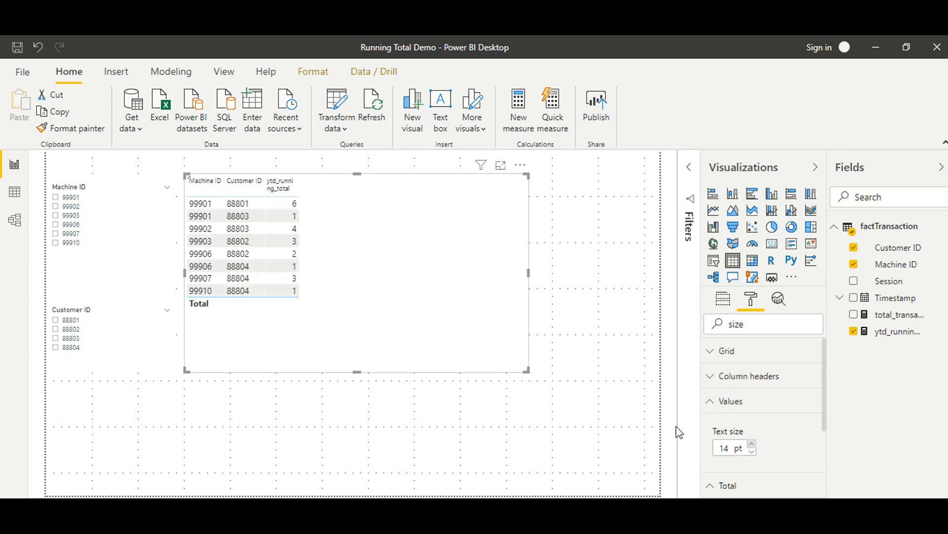
{"action": "left_click", "coordinate": [421, 404]}
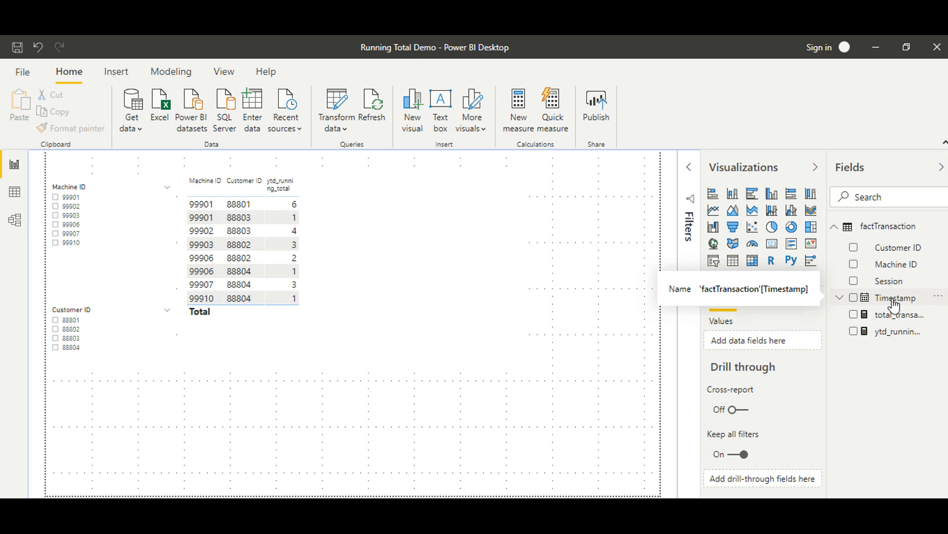
Add Timestamp to the table between Customer ID and ytd_running_total, shown as a plain date instead of a date hierarchy.
{"action": "left_click", "coordinate": [345, 247]}
{"action": "left_click_drag", "start_coordinate": [872, 298], "coordinate": [764, 368]}
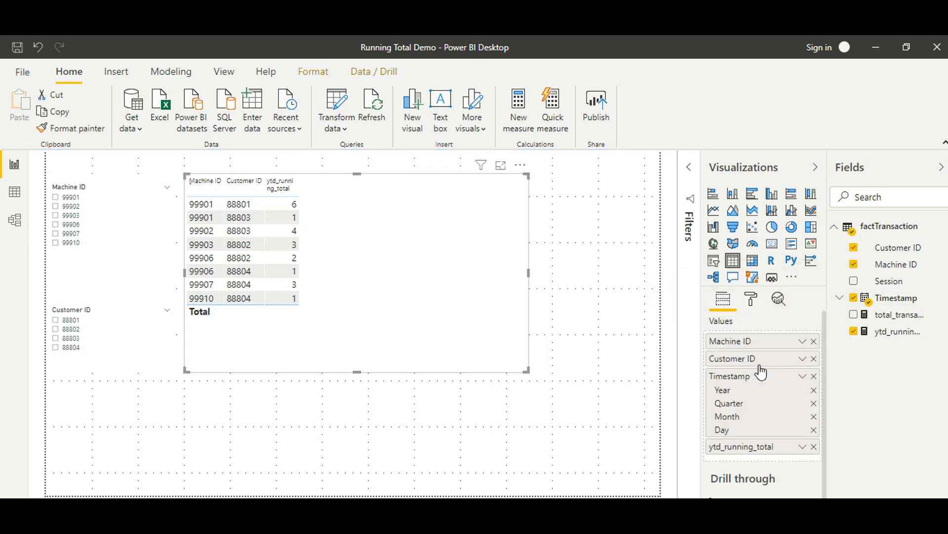
{"action": "left_click", "coordinate": [800, 377]}
{"action": "left_click", "coordinate": [831, 467]}
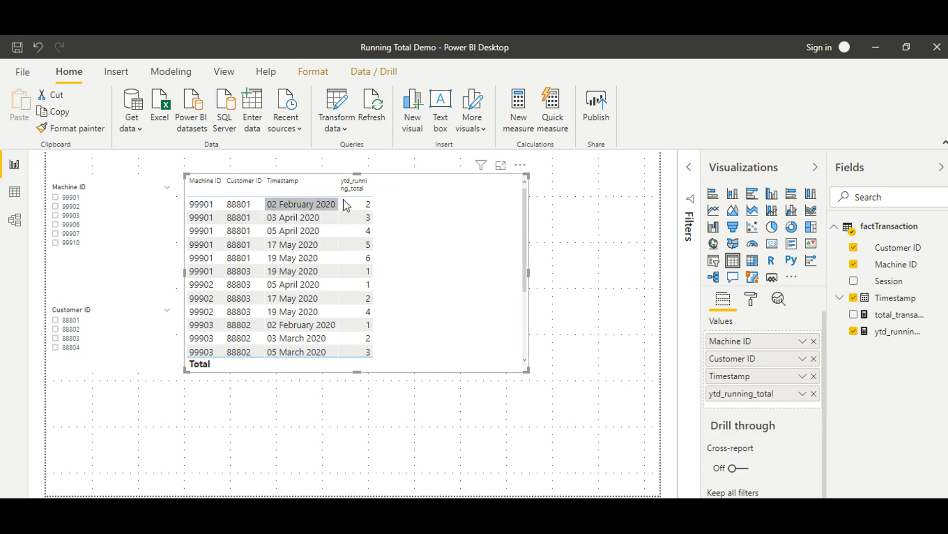
Filter the page to Machine ID 99901 and move the Customer ID slicer down, clear of the Machine ID slicer.
{"action": "left_click", "coordinate": [76, 198]}
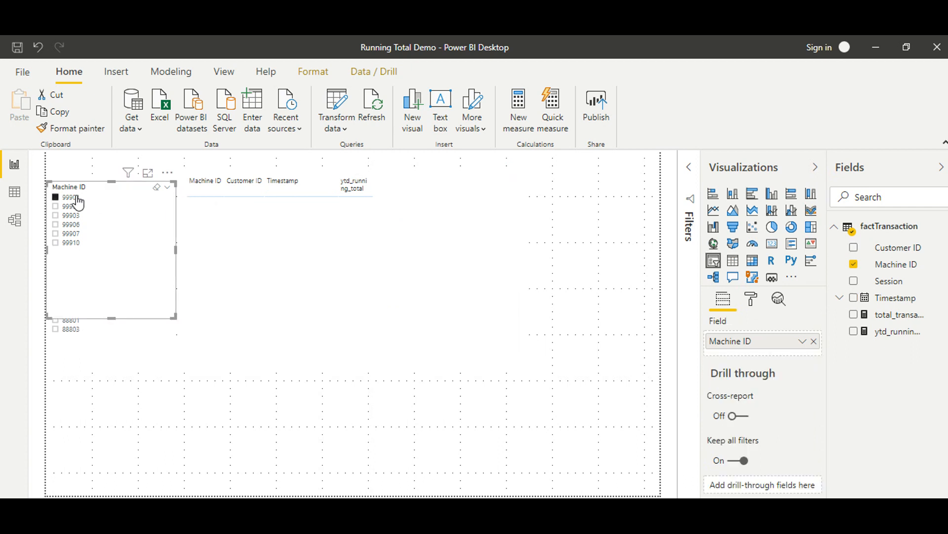
{"action": "left_click_drag", "start_coordinate": [112, 352], "coordinate": [108, 388]}
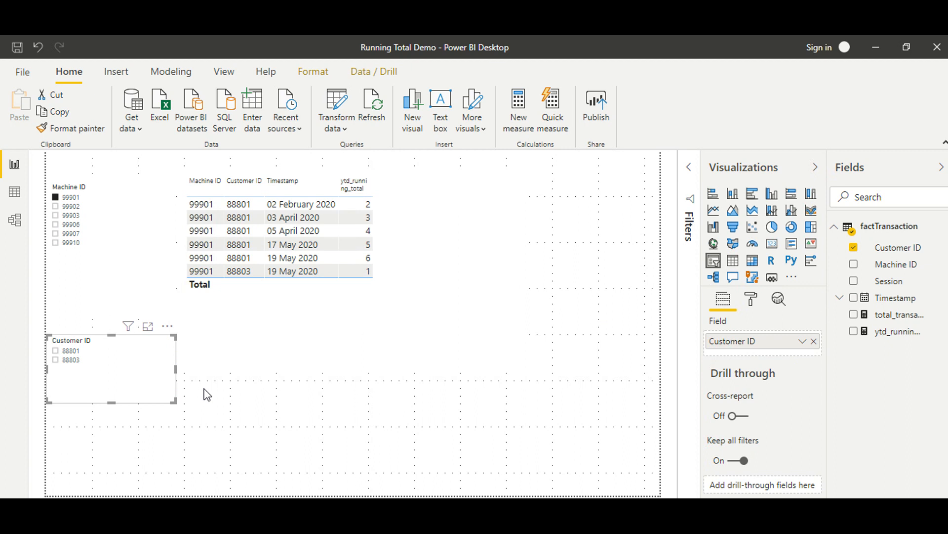
{"action": "left_click", "coordinate": [240, 403]}
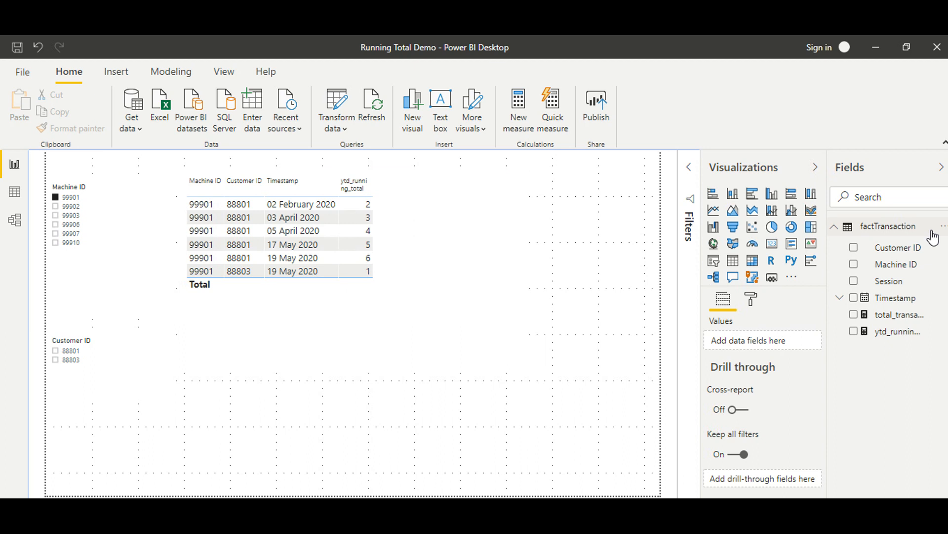
Add a calculated column named "prev. equi date" to factTransaction and start its formula with the DATEADD function.
{"action": "left_click", "coordinate": [943, 229]}
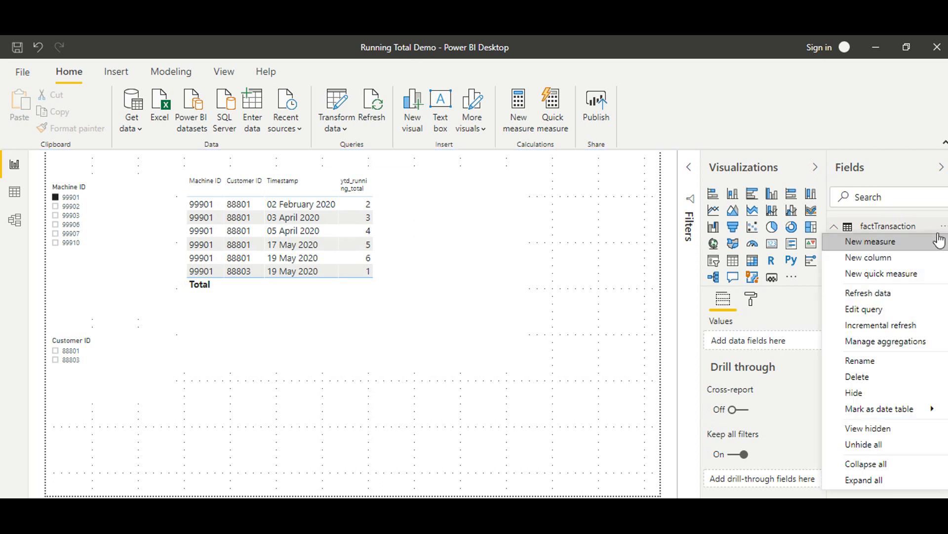
{"action": "left_click", "coordinate": [908, 262]}
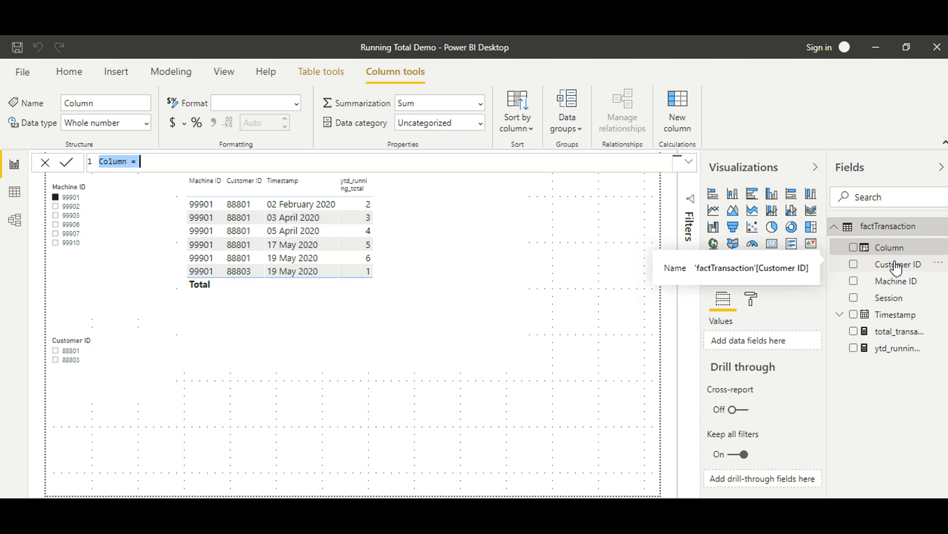
{"action": "type", "text": "prev"}
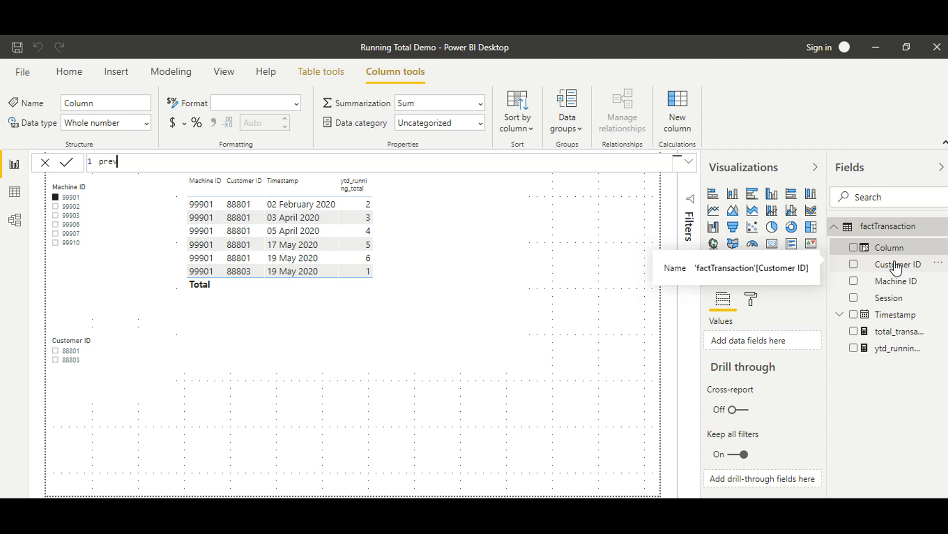
{"action": "type", "text": ". equi date = da"}
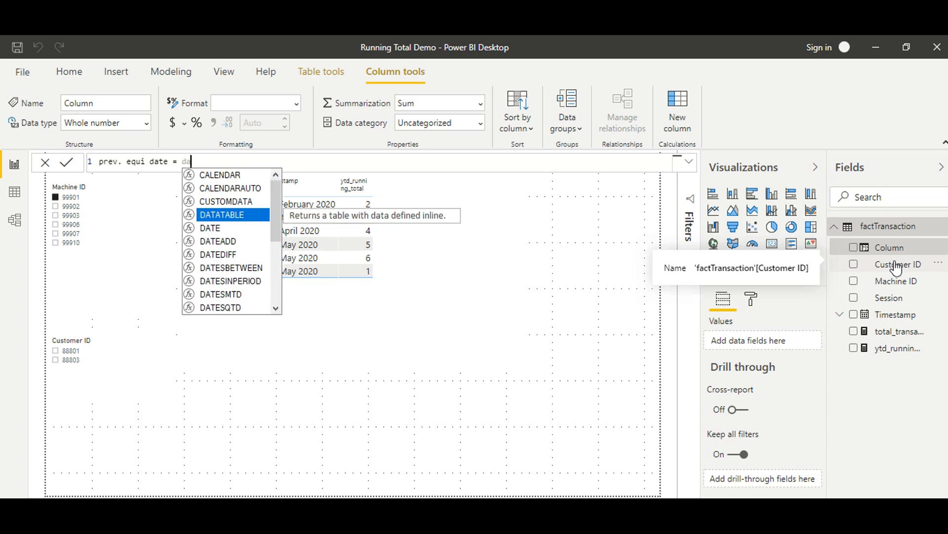
{"action": "type", "text": "tea"}
{"action": "key", "text": "Tab"}
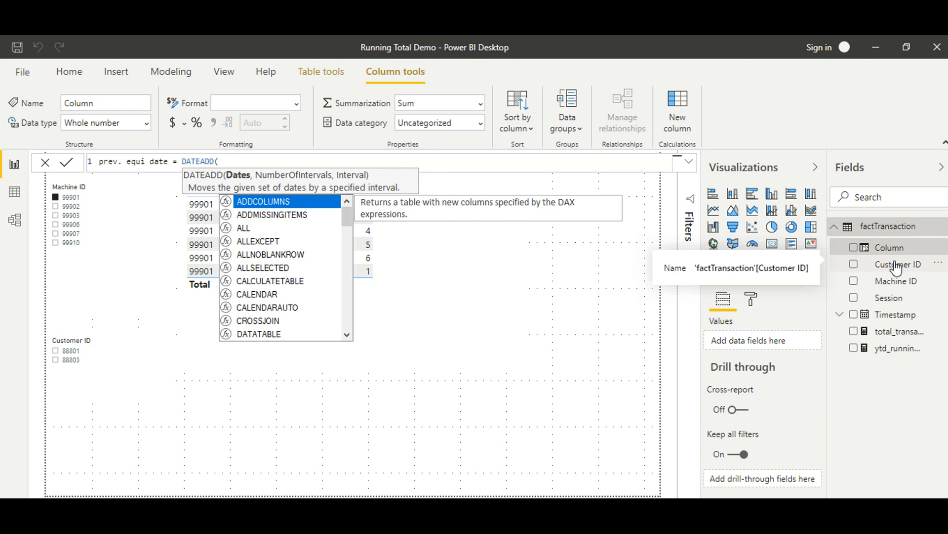
Complete the DATEADD formula with factTransaction[Timestamp].[Date], -30 and DAY as arguments, and commit the column.
{"action": "type", "text": "tim"}
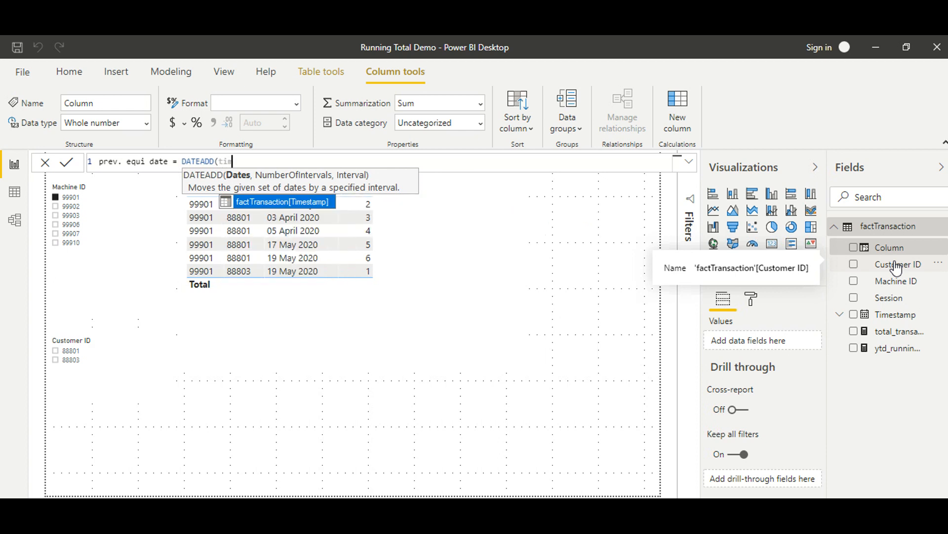
{"action": "key", "text": "Tab"}
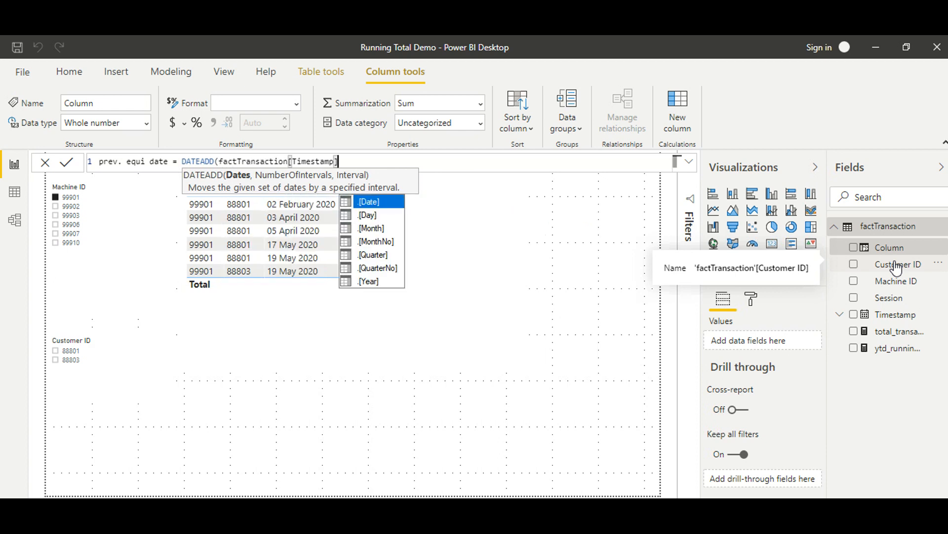
{"action": "type", "text": "."}
{"action": "key", "text": "Tab"}
{"action": "type", "text": ","}
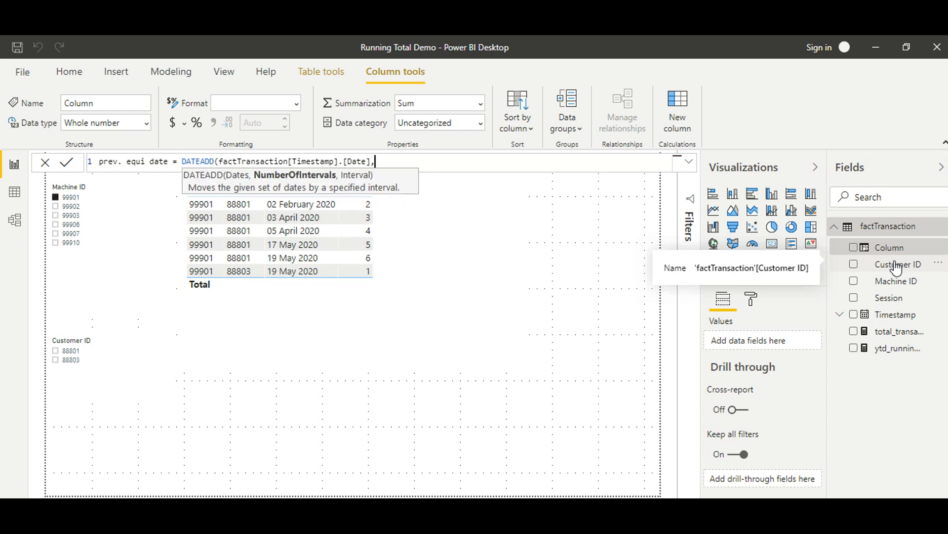
{"action": "type", "text": " -30,"}
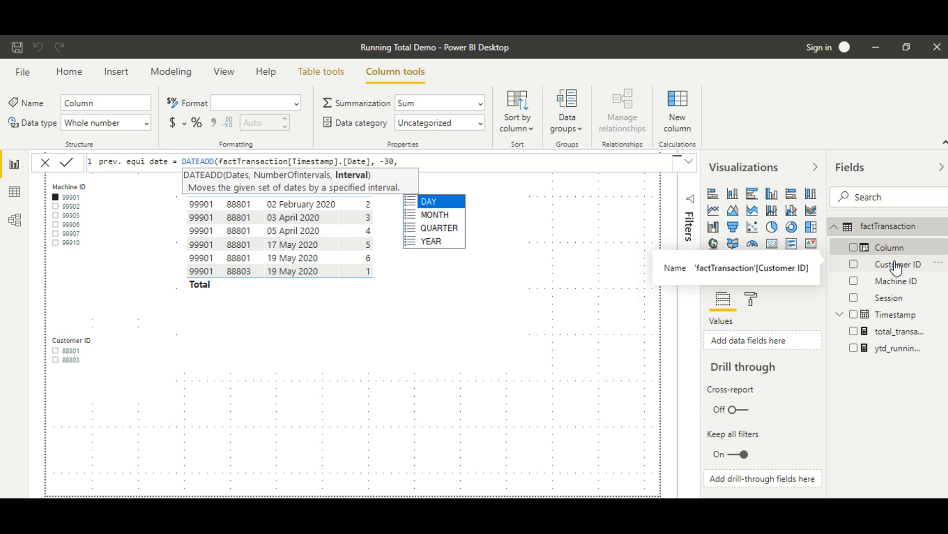
{"action": "key", "text": "Tab"}
{"action": "type", "text": ")"}
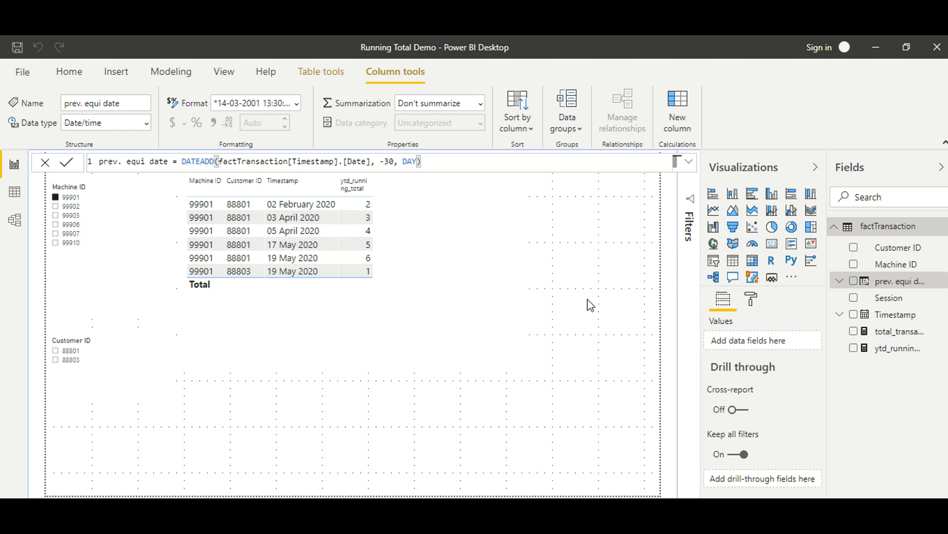
Add prev. equi date to the table between Timestamp and ytd_running_total, shown as a plain date instead of a date hierarchy.
{"action": "left_click", "coordinate": [439, 248]}
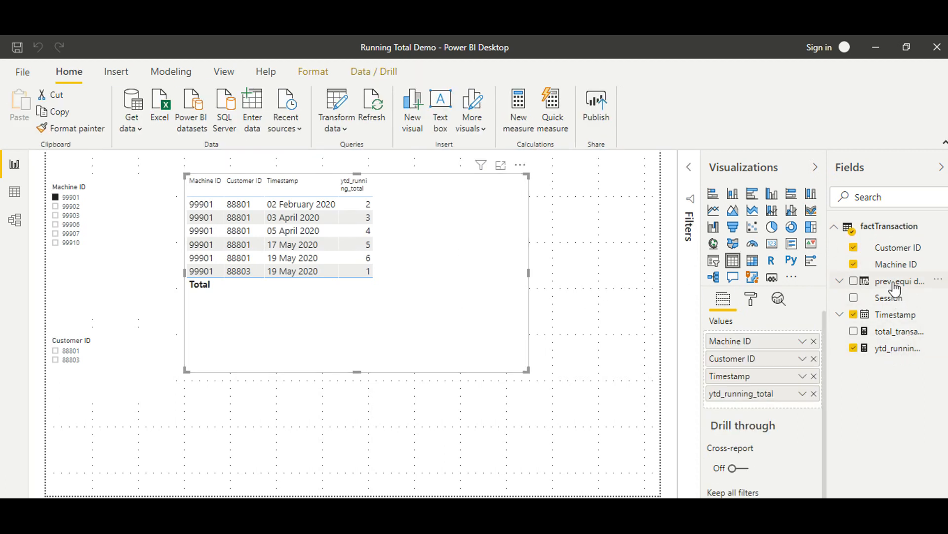
{"action": "left_click_drag", "start_coordinate": [894, 289], "coordinate": [777, 391]}
{"action": "left_click", "coordinate": [801, 394]}
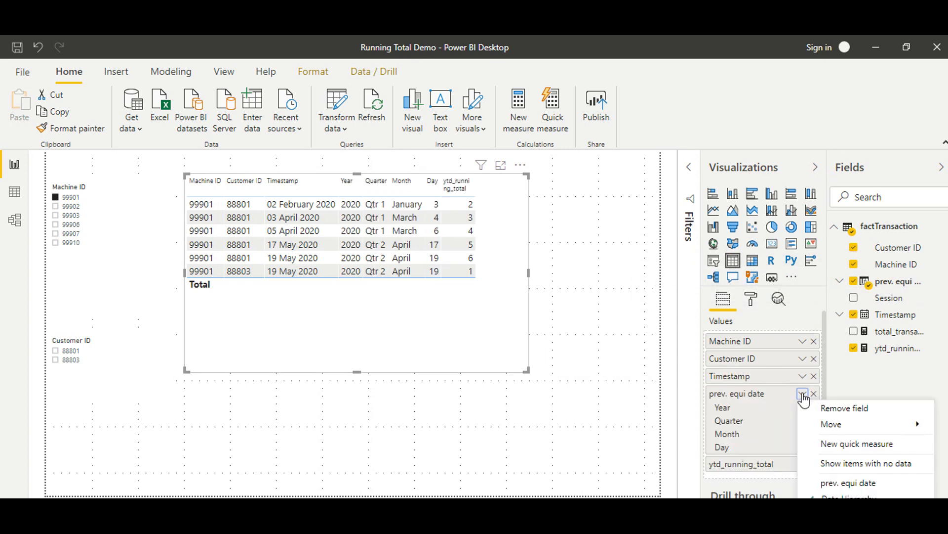
{"action": "left_click", "coordinate": [852, 483]}
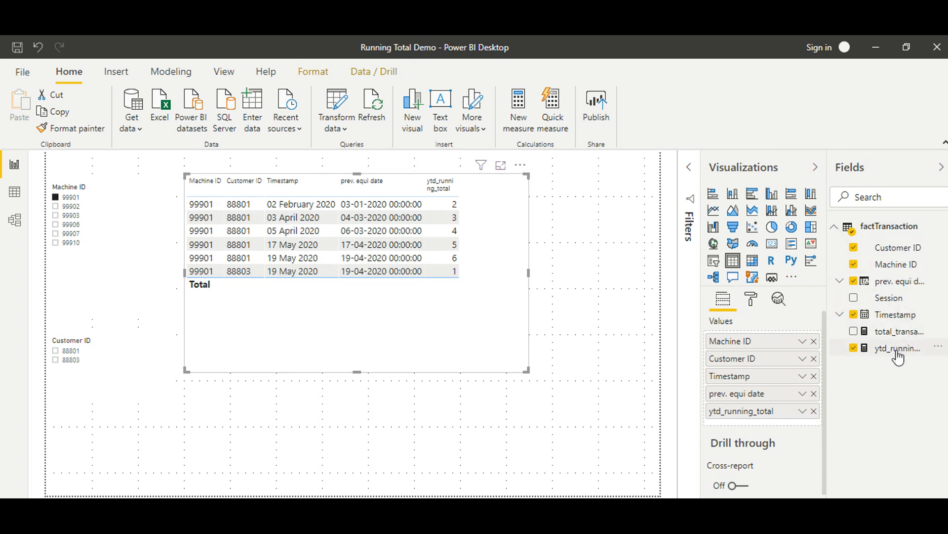
Create a measure named "prev mon run total" in factTransaction and start its formula with the CALCULATE function.
{"action": "left_click", "coordinate": [940, 227]}
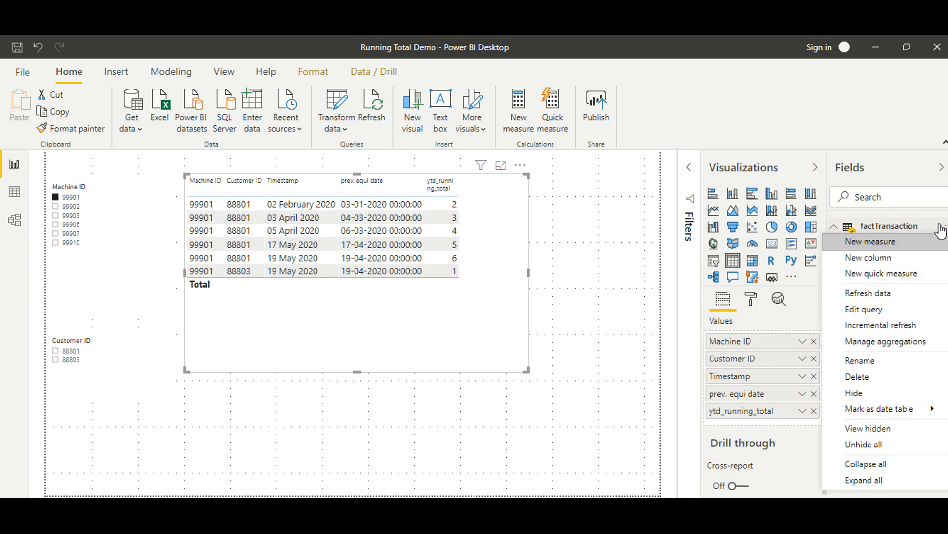
{"action": "left_click", "coordinate": [909, 241]}
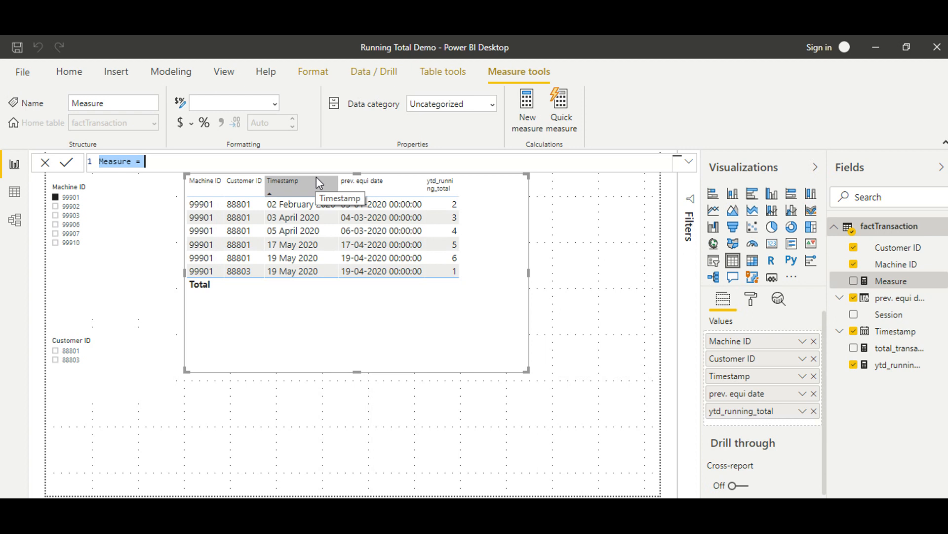
{"action": "type", "text": "pe"}
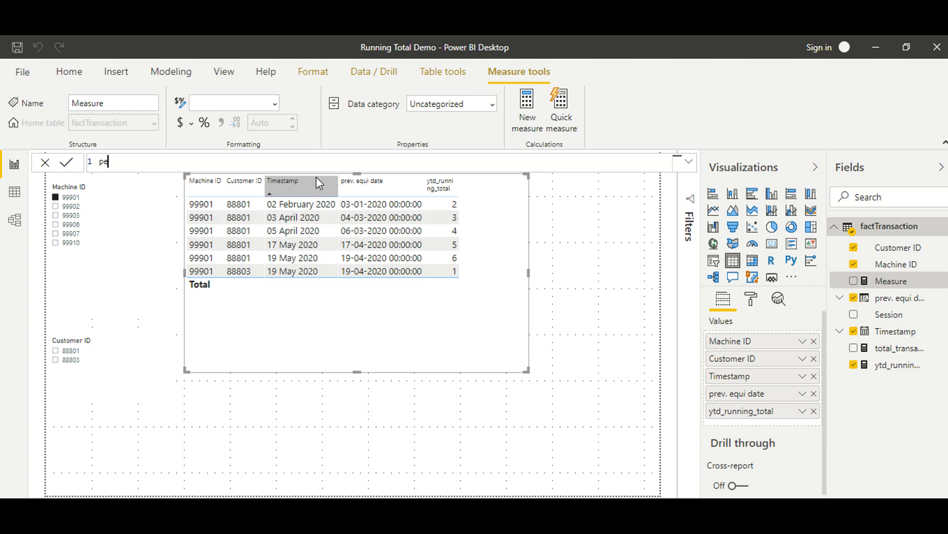
{"action": "type", "text": "re"}
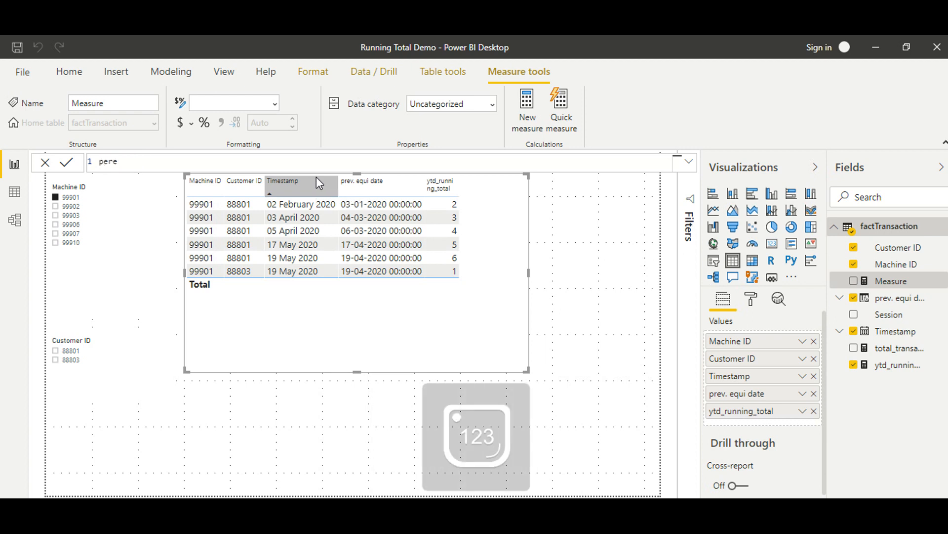
{"action": "key", "text": "BackSpace"}
{"action": "key", "text": "BackSpace"}
{"action": "key", "text": "BackSpace"}
{"action": "type", "text": "rev mon"}
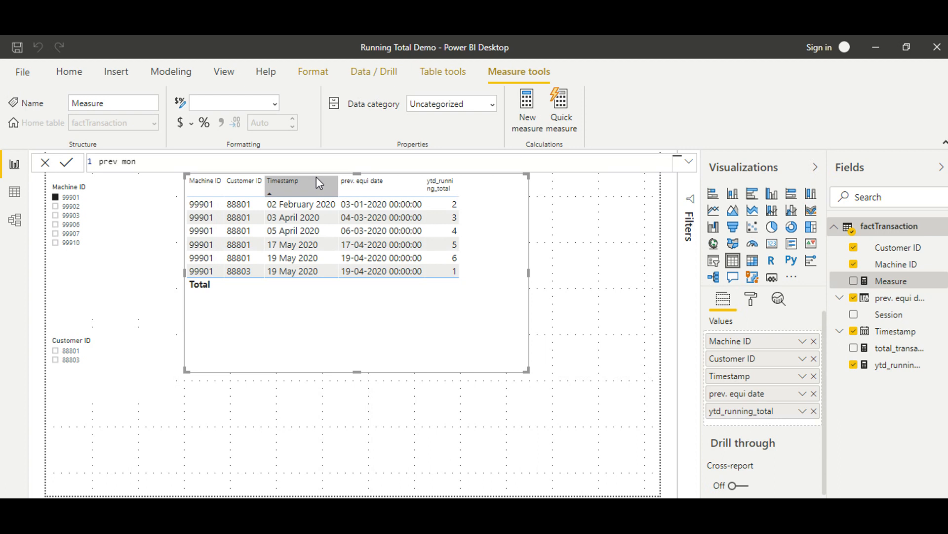
{"action": "type", "text": " run total = cal"}
{"action": "key", "text": "Tab"}
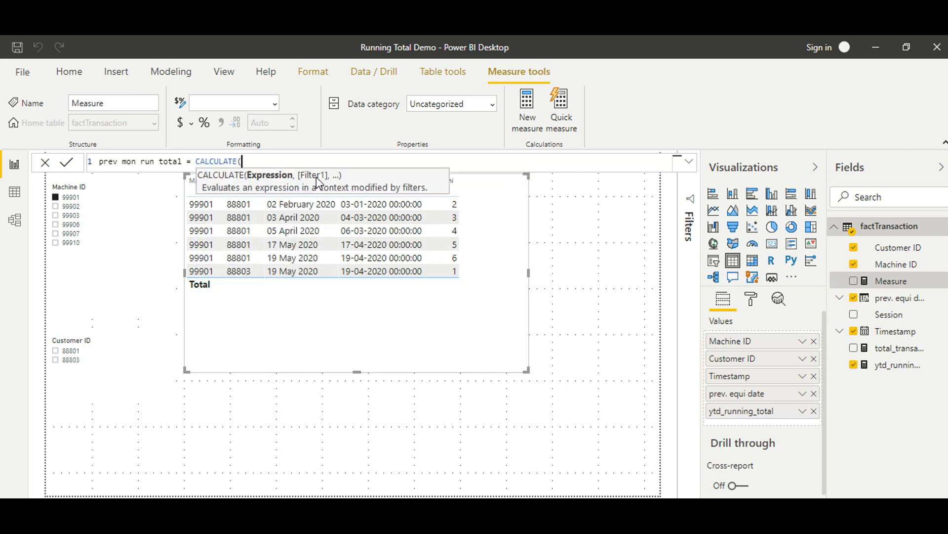
Enter COUNT of factTransaction[Session] as the expression that CALCULATE evaluates.
{"action": "type", "text": "cou"}
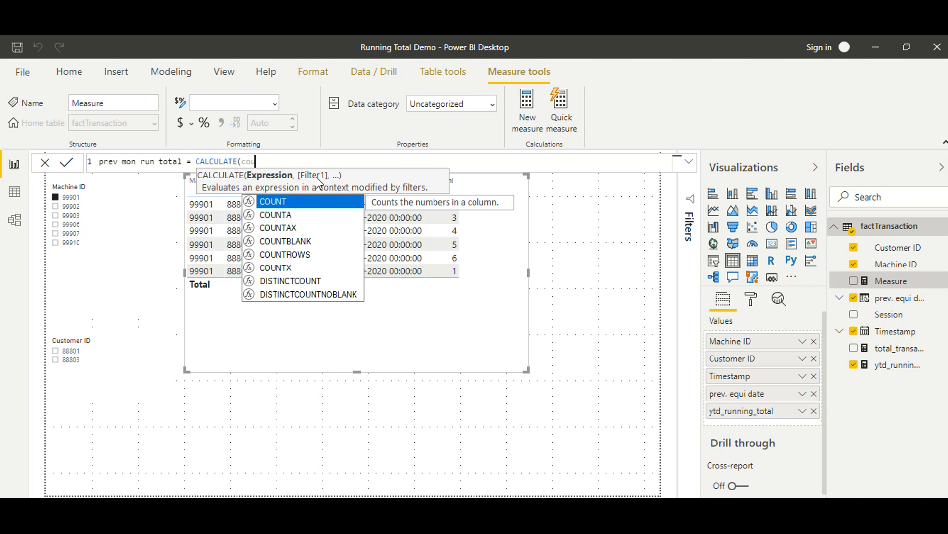
{"action": "key", "text": "Tab"}
{"action": "type", "text": "sess"}
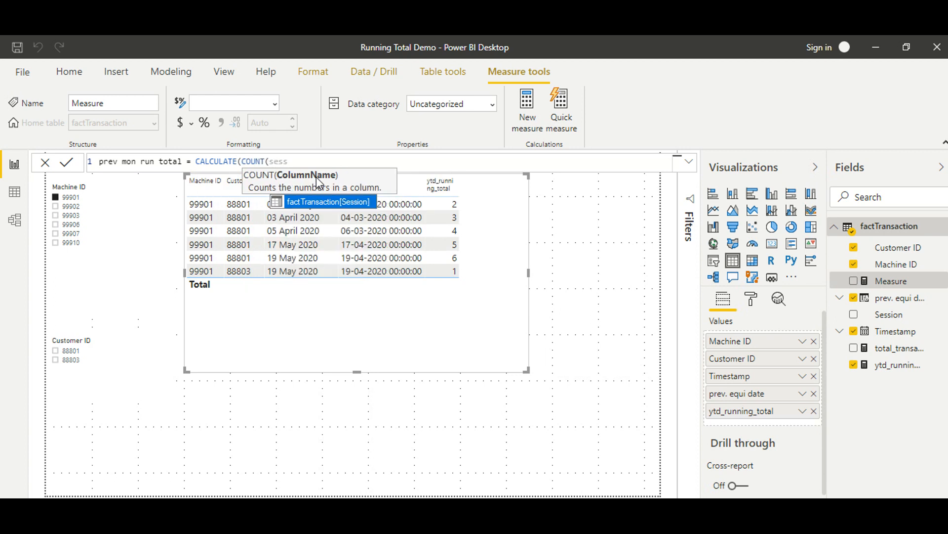
{"action": "key", "text": "Tab"}
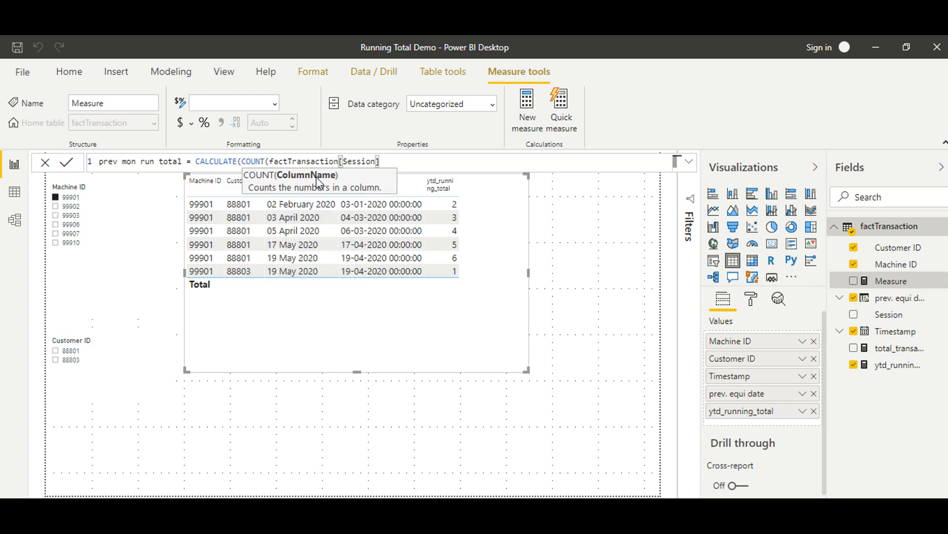
Close the COUNT and add a FILTER over ALL(factTransaction) as CALCULATE's filter argument.
{"action": "type", "text": "), fil"}
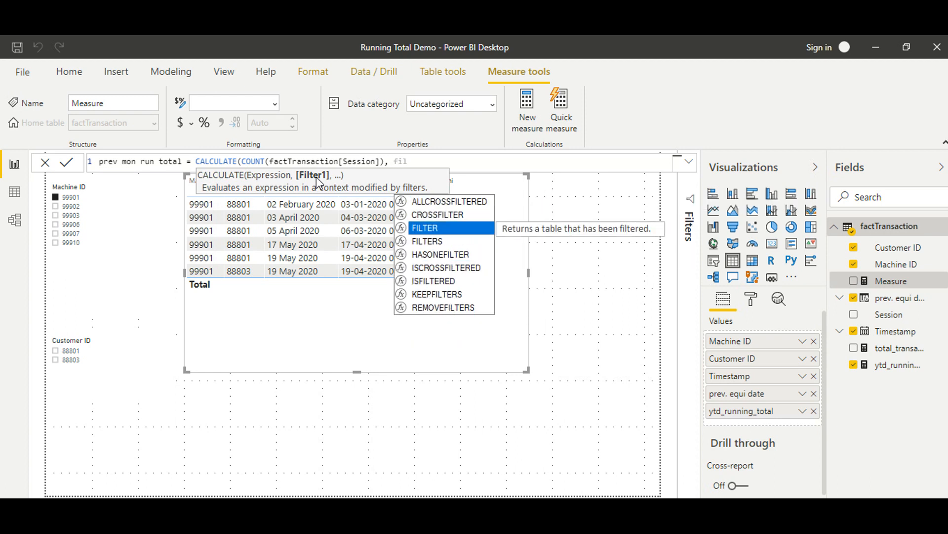
{"action": "key", "text": "Tab"}
{"action": "type", "text": "all"}
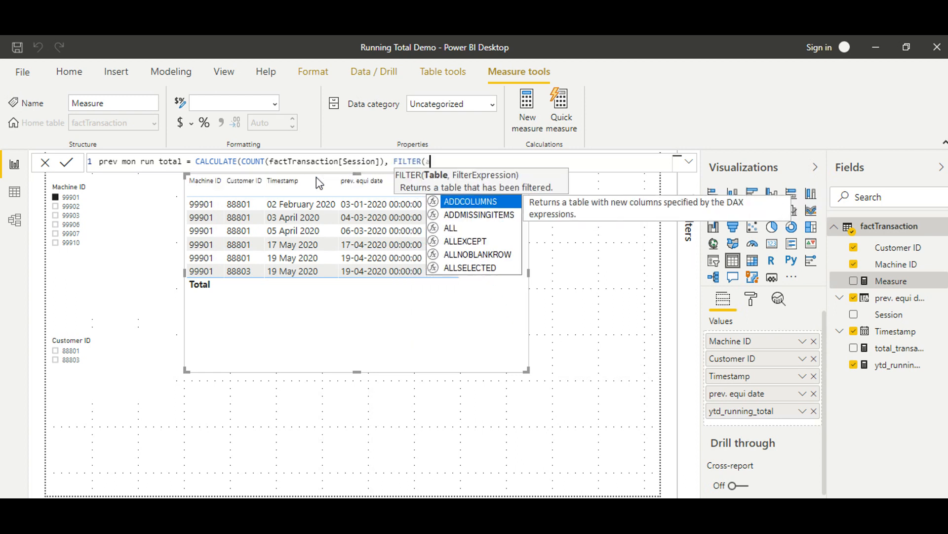
{"action": "key", "text": "Tab"}
{"action": "type", "text": "fac"}
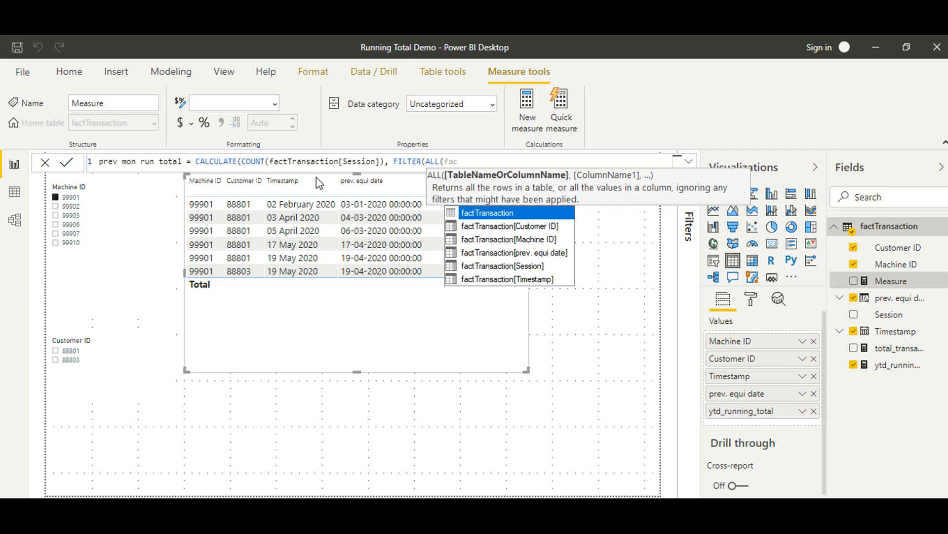
{"action": "key", "text": "Tab"}
{"action": "type", "text": "),"}
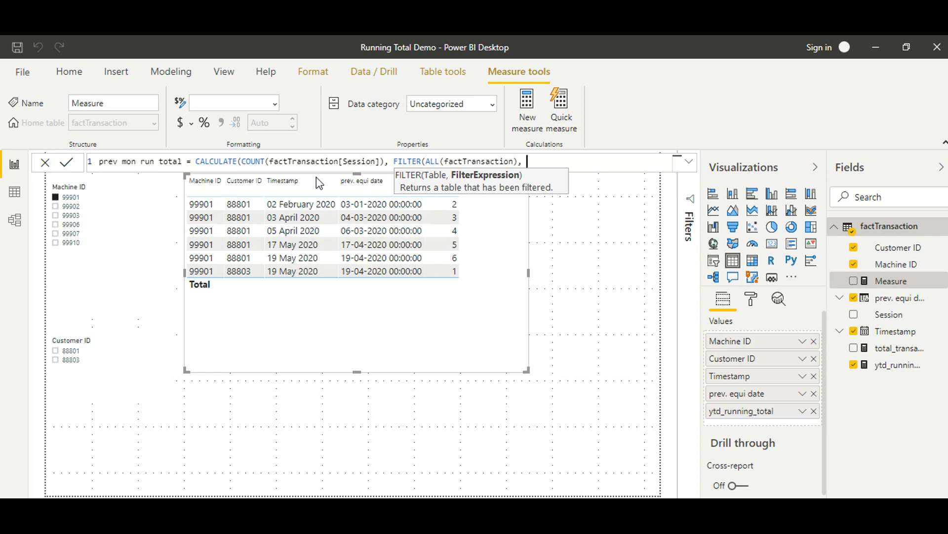
Enter the first filter condition as factTransaction[Timestamp] <= MAX(factTransaction[Timestamp]).
{"action": "type", "text": "tim"}
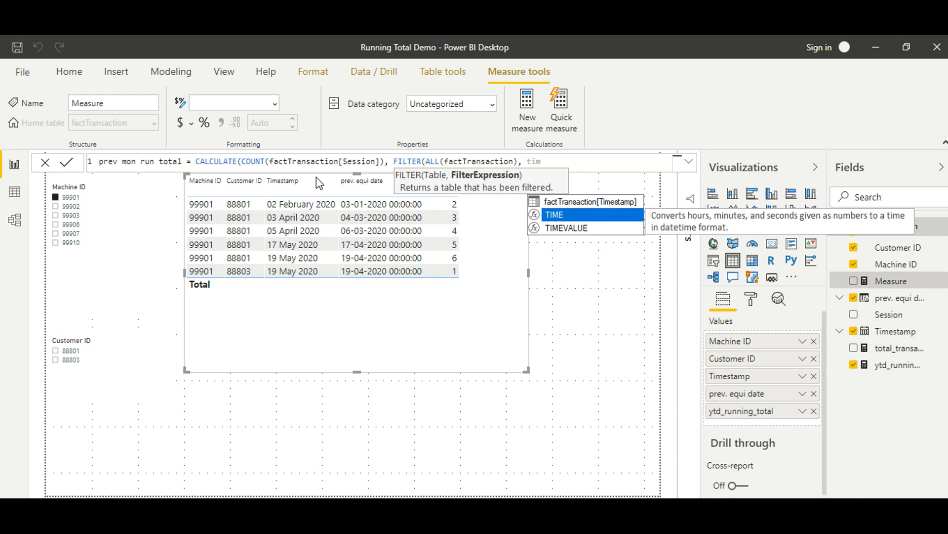
{"action": "key", "text": "Up"}
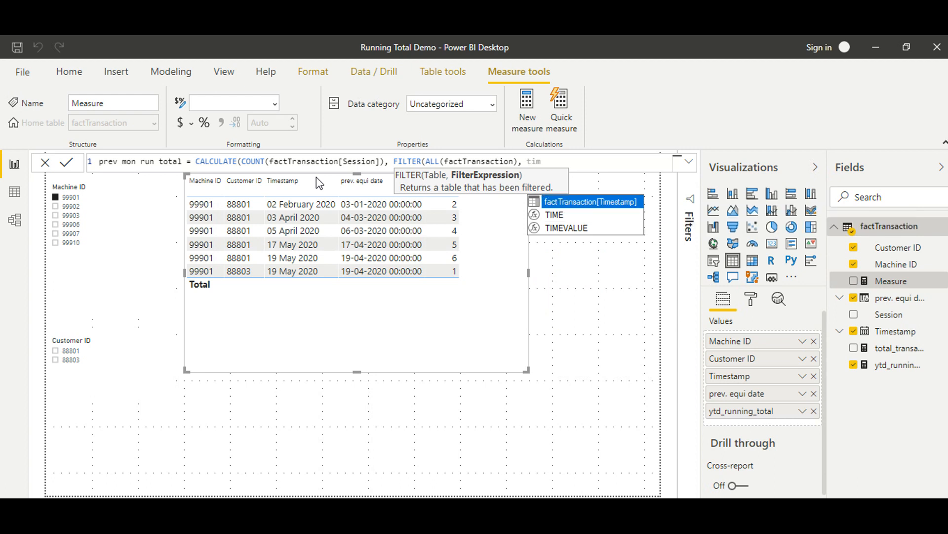
{"action": "key", "text": "Tab"}
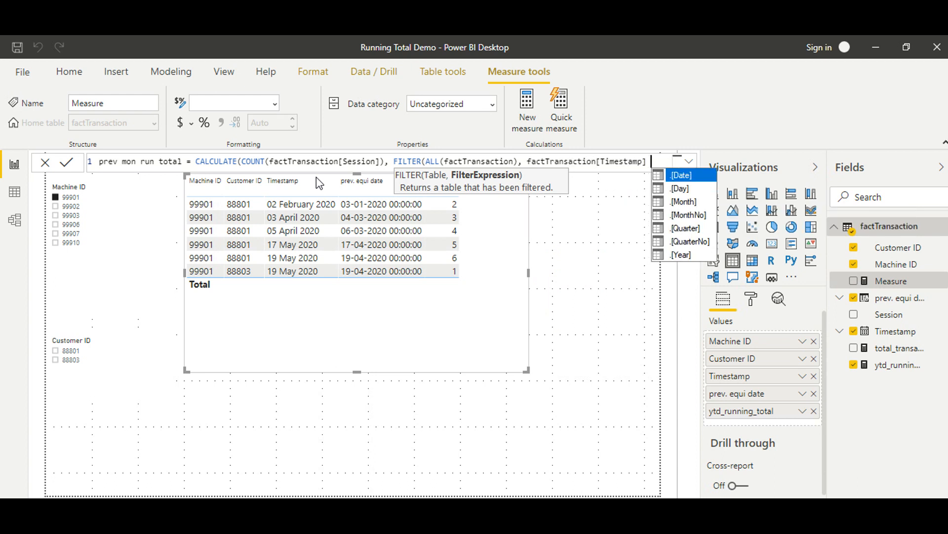
{"action": "type", "text": "<= ma"}
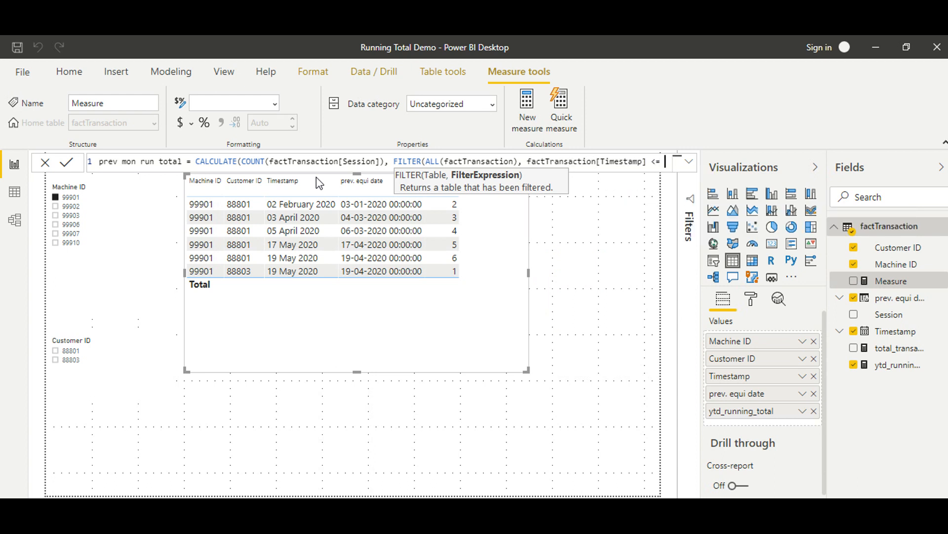
{"action": "type", "text": "x"}
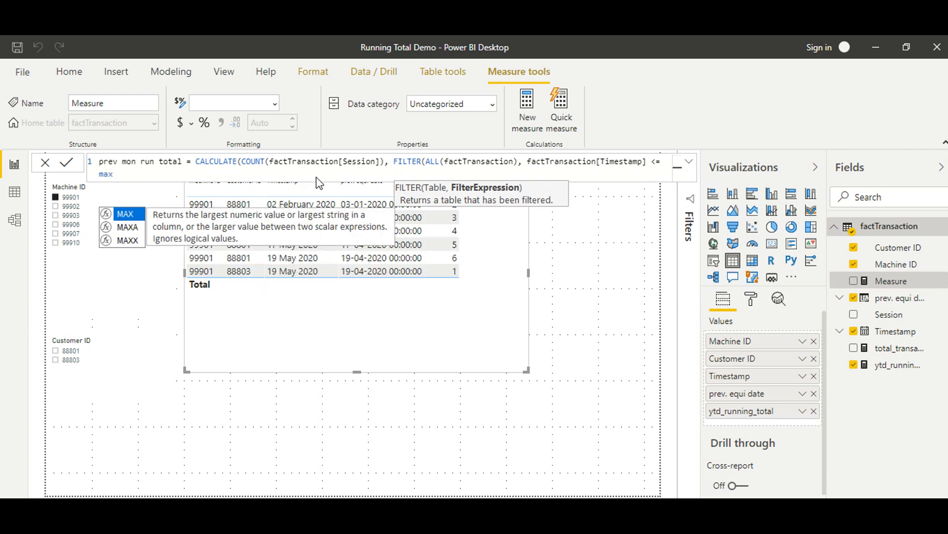
{"action": "key", "text": "Tab"}
{"action": "type", "text": "tim"}
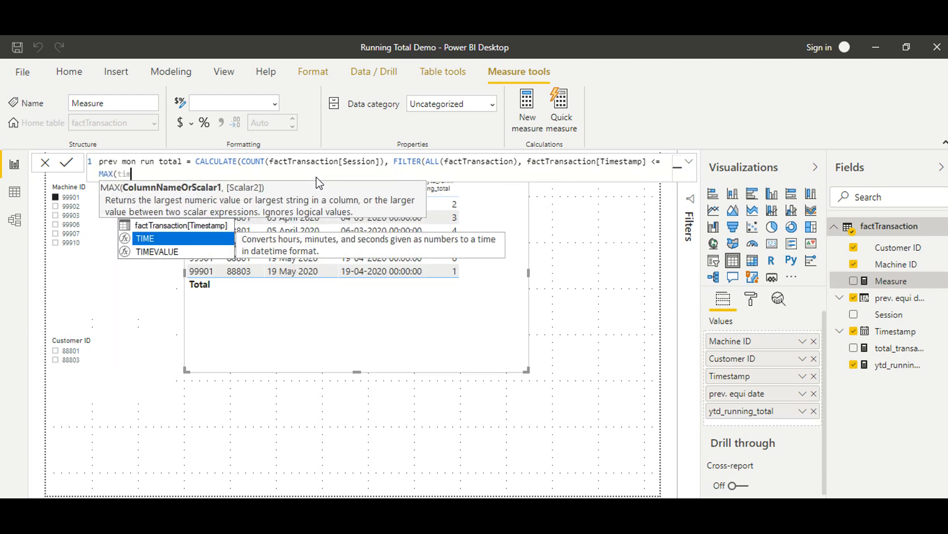
{"action": "key", "text": "Up"}
{"action": "key", "text": "Tab"}
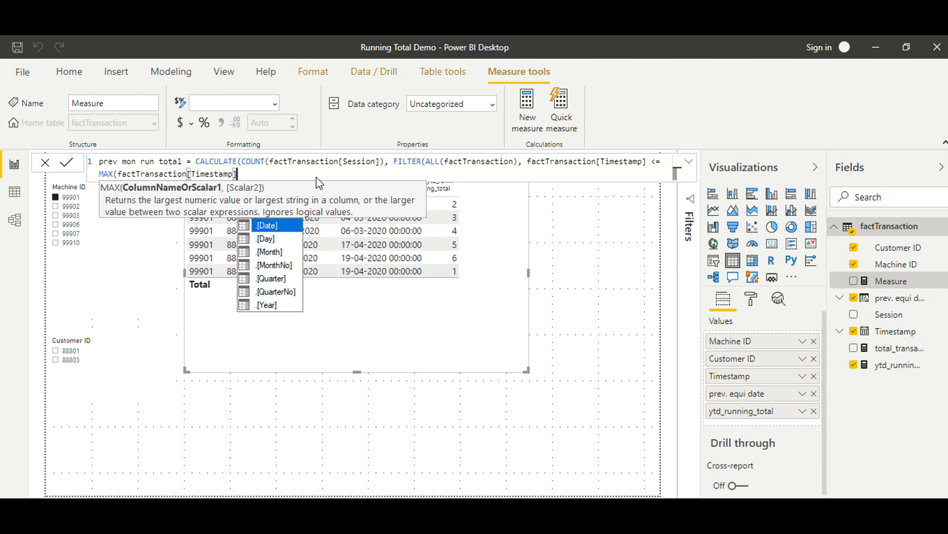
{"action": "type", "text": ")"}
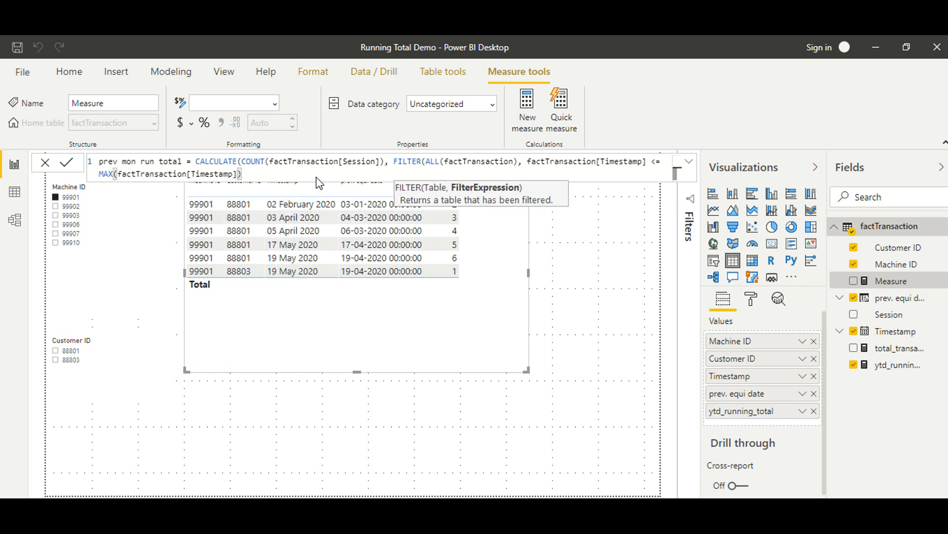
Add the && condition factTransaction[Machine ID] == SELECTEDVALUE(factTransaction[Machine ID]) to the filter.
{"action": "type", "text": " && mac"}
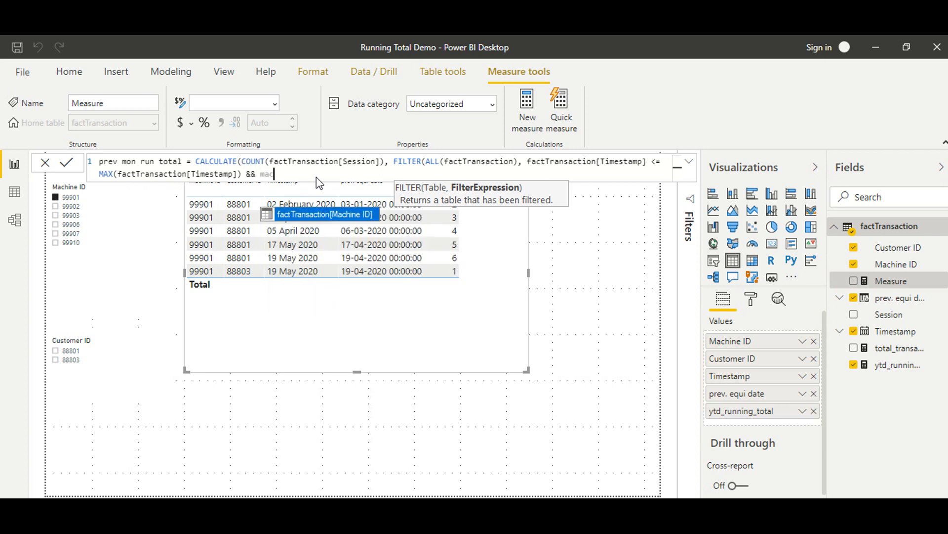
{"action": "key", "text": "Tab"}
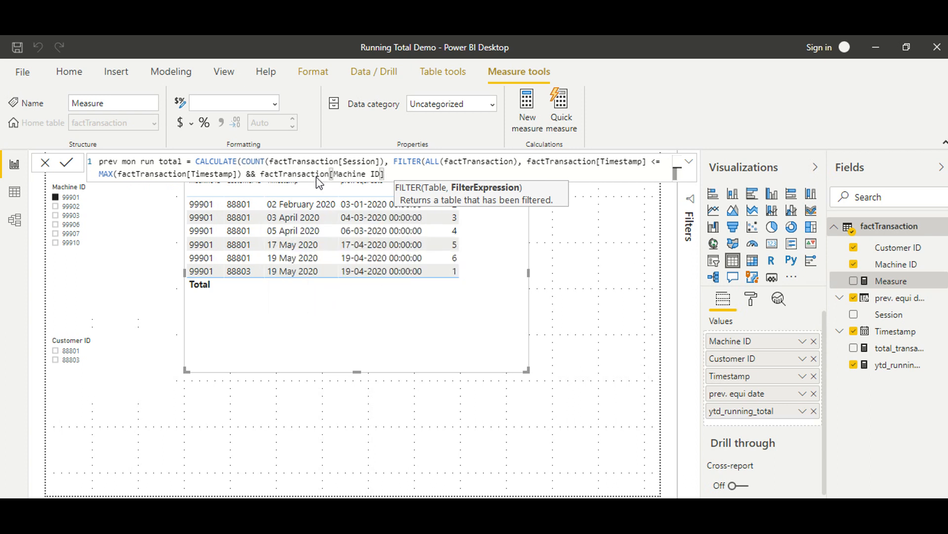
{"action": "type", "text": "= se"}
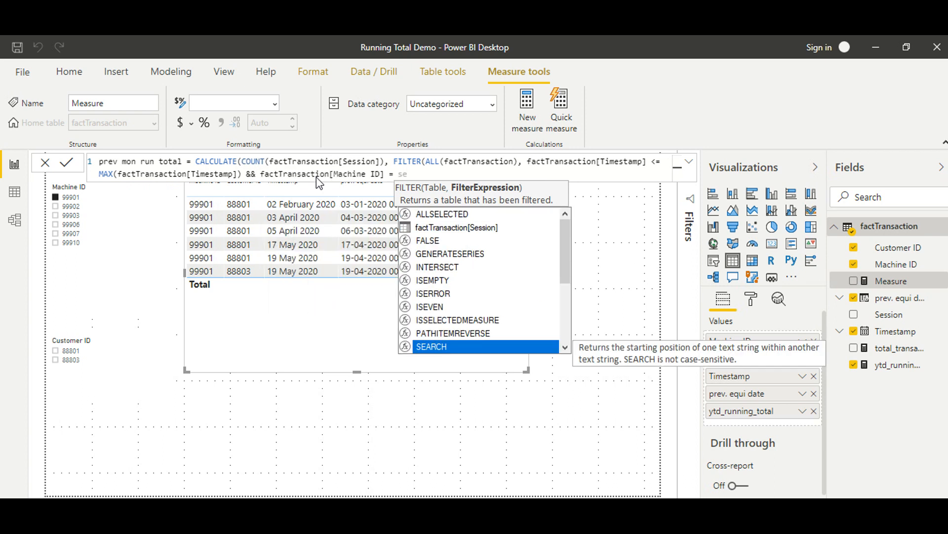
{"action": "key", "text": "BackSpace"}
{"action": "key", "text": "BackSpace"}
{"action": "type", "text": "= s"}
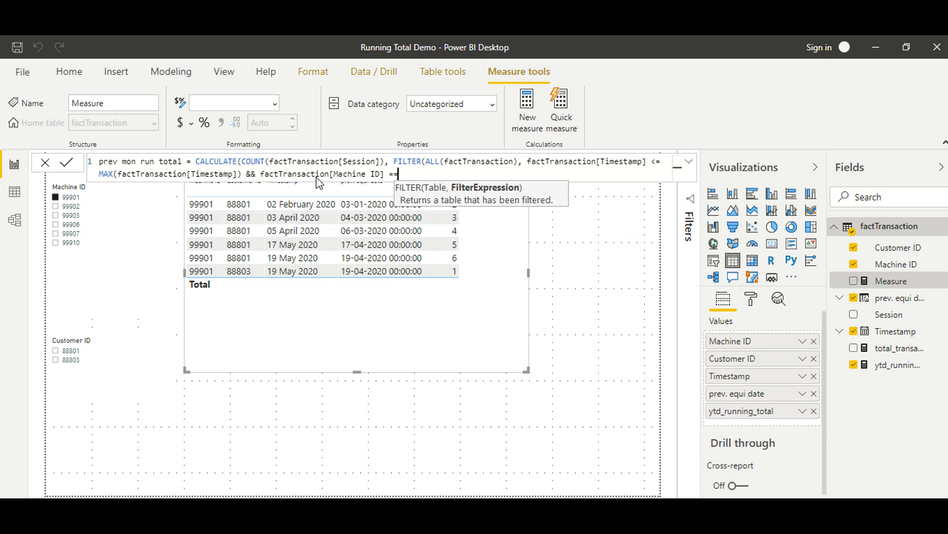
{"action": "type", "text": "el"}
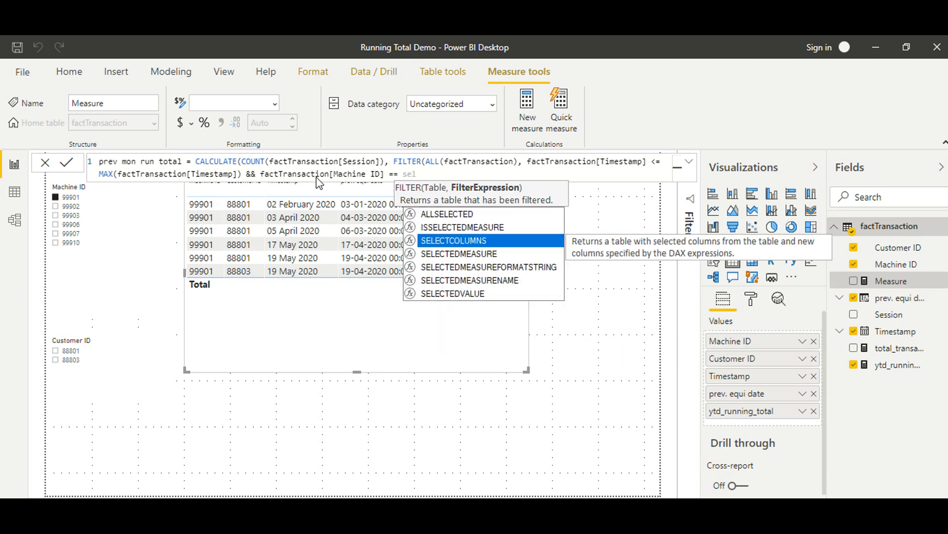
{"action": "key", "text": "Down"}
{"action": "key", "text": "Down"}
{"action": "key", "text": "Down"}
{"action": "key", "text": "Down"}
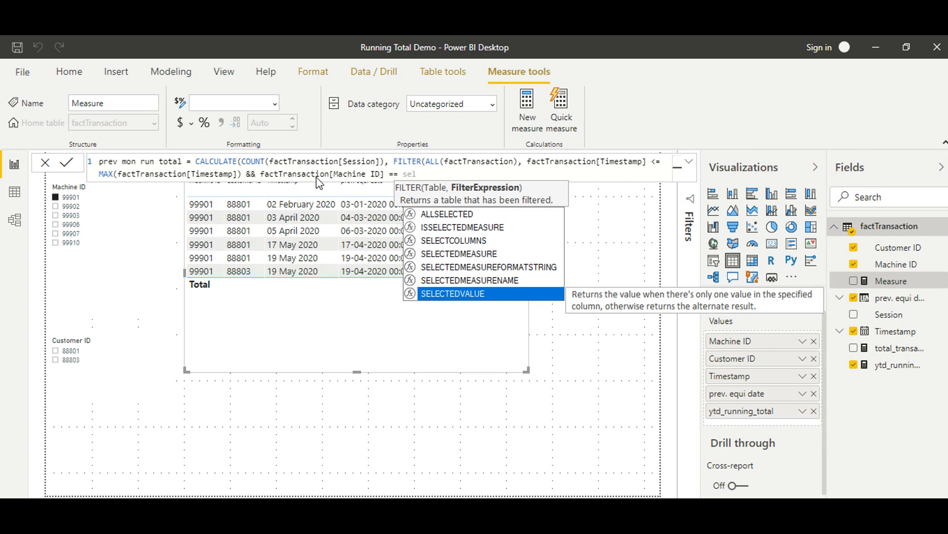
{"action": "key", "text": "Tab"}
{"action": "key", "text": "Down"}
{"action": "key", "text": "Down"}
{"action": "key", "text": "Down"}
{"action": "key", "text": "Up"}
{"action": "key", "text": "Tab"}
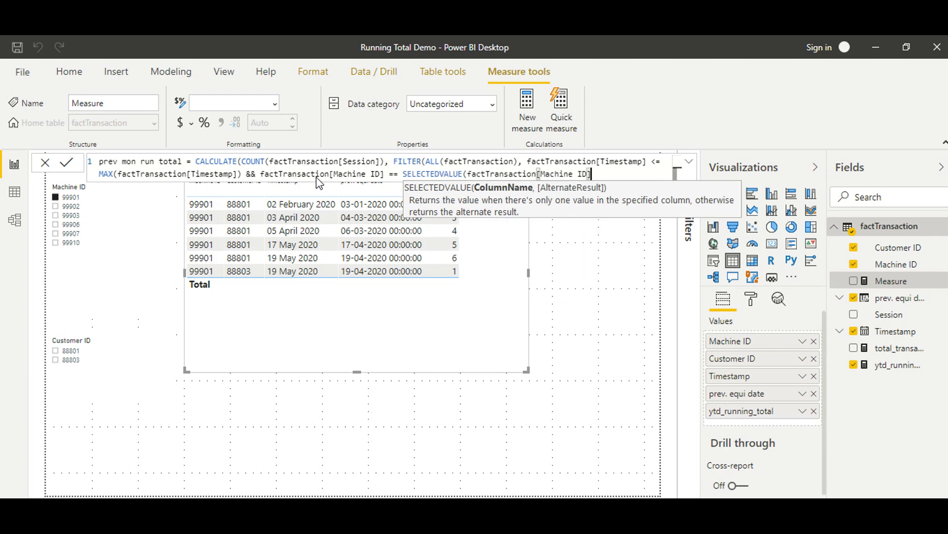
{"action": "type", "text": ")"}
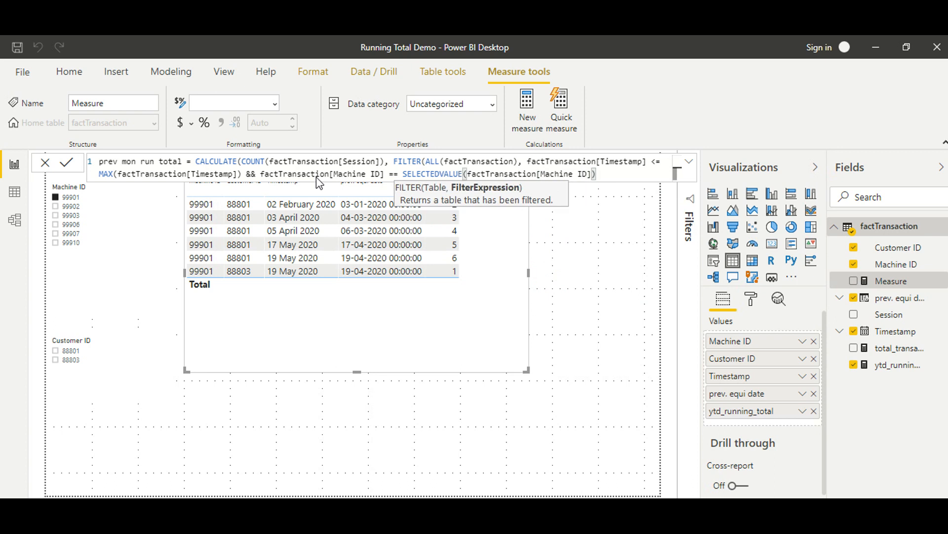
Start a third && filter condition that tests factTransaction[Customer ID] with the == operator.
{"action": "type", "text": " && cus"}
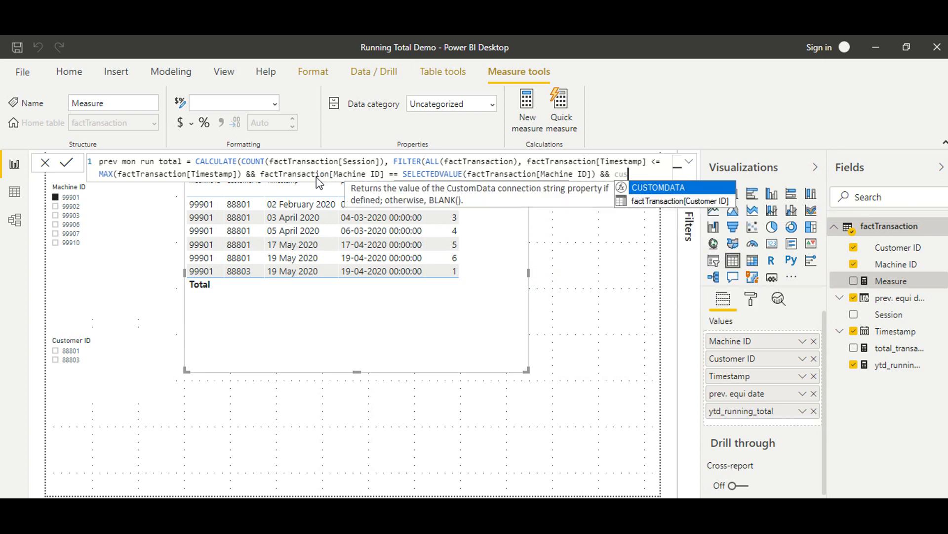
{"action": "key", "text": "Down"}
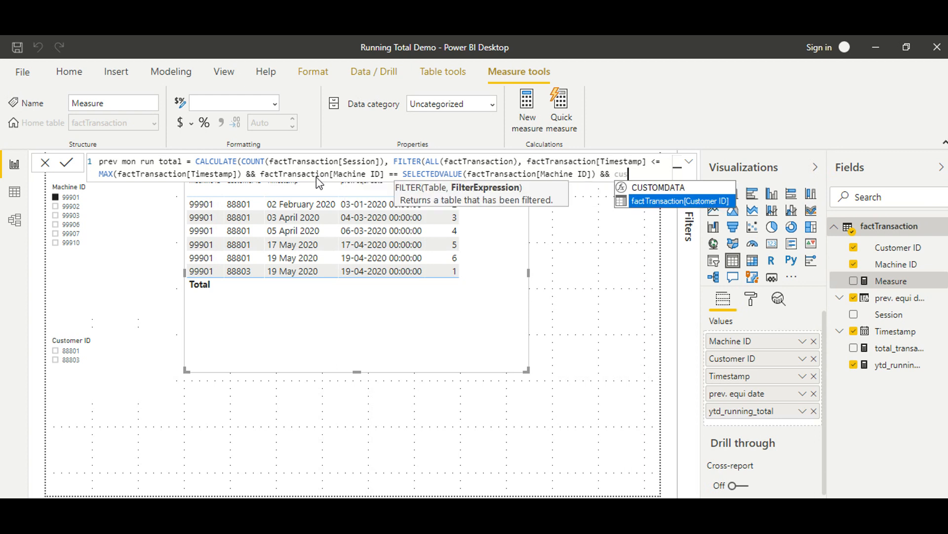
{"action": "key", "text": "Tab"}
{"action": "type", "text": "== "}
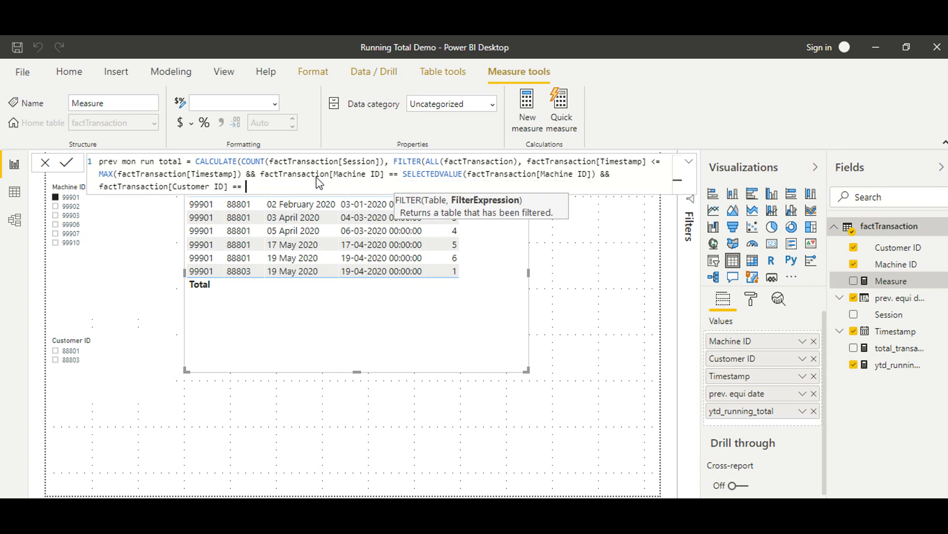
Compare the customer ID with SELECTEDVALUE(factTransaction[Customer ID]), close all open brackets and commit the measure.
{"action": "type", "text": "sele"}
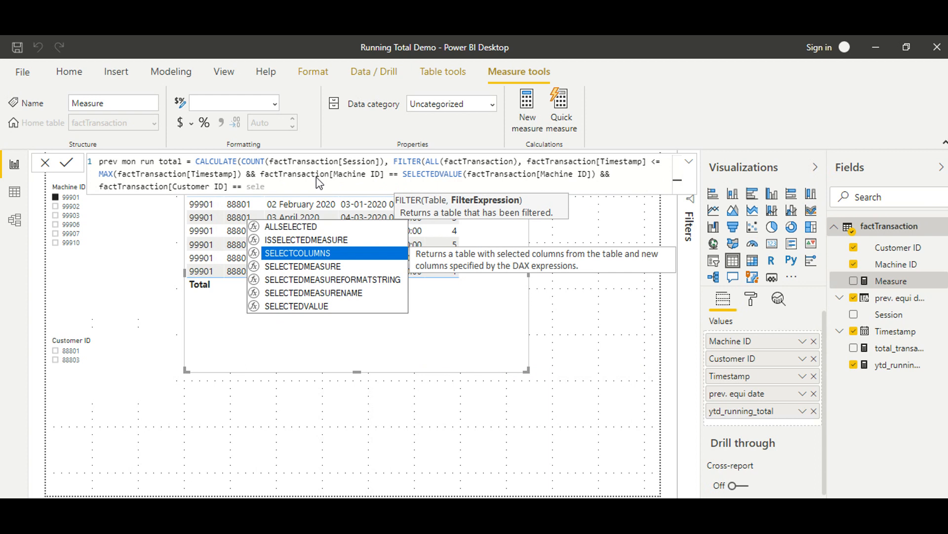
{"action": "key", "text": "Down"}
{"action": "key", "text": "Down"}
{"action": "key", "text": "Down"}
{"action": "key", "text": "Down"}
{"action": "key", "text": "Tab"}
{"action": "type", "text": "("}
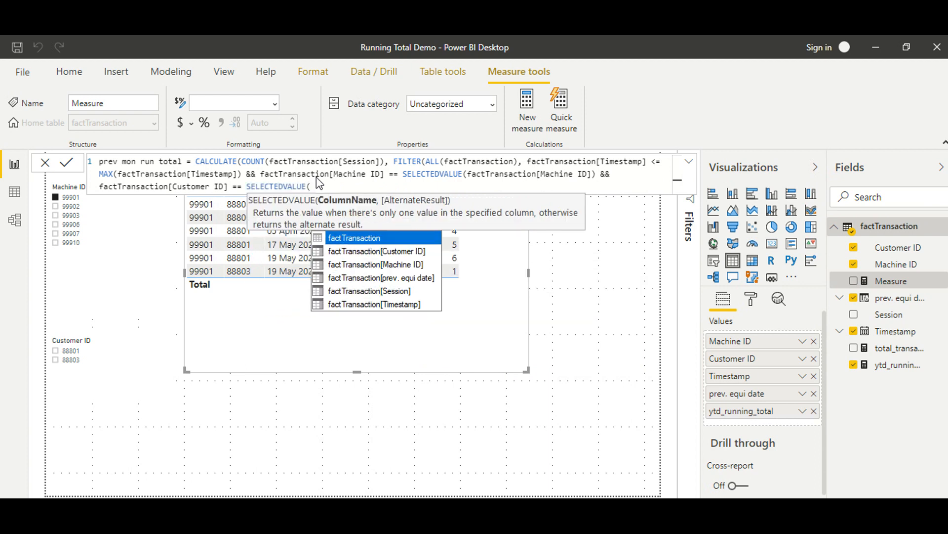
{"action": "key", "text": "Down"}
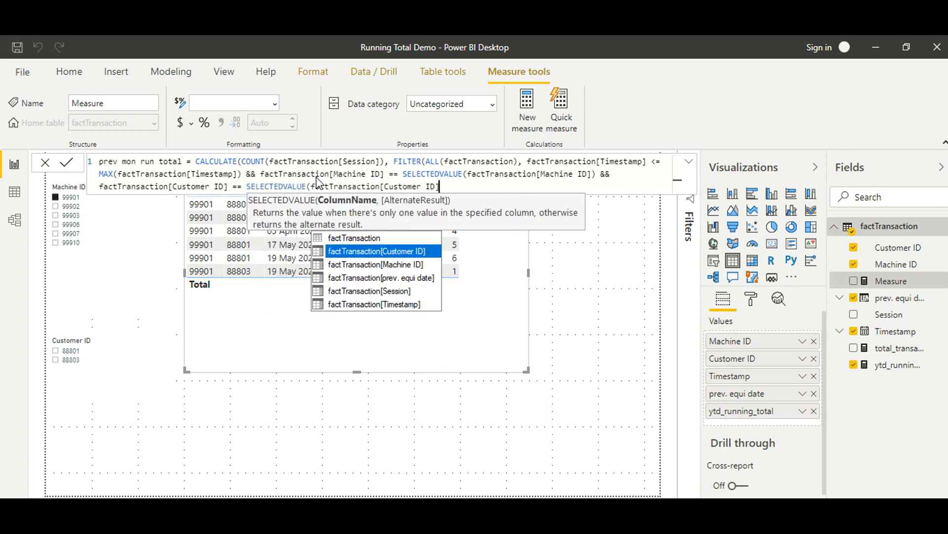
{"action": "key", "text": "Tab"}
{"action": "type", "text": ")))"}
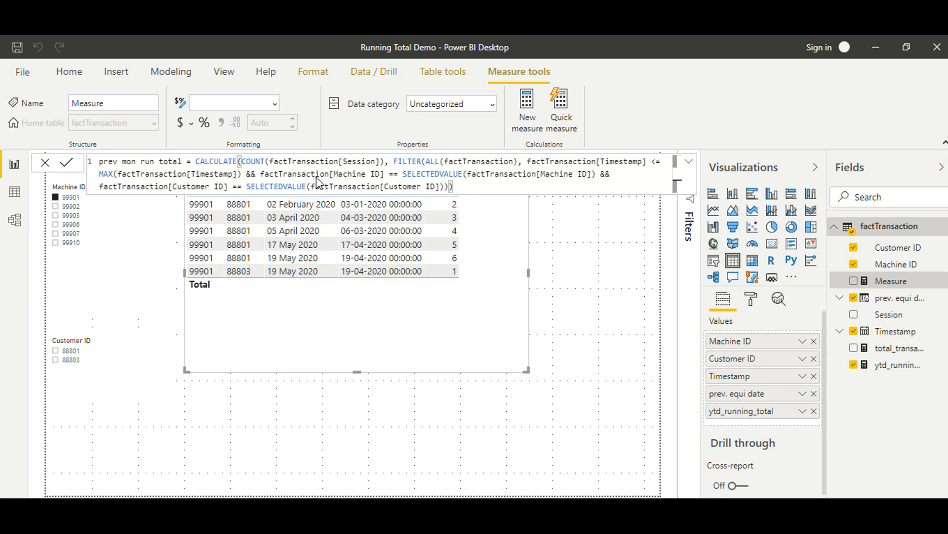
{"action": "key", "text": "Return"}
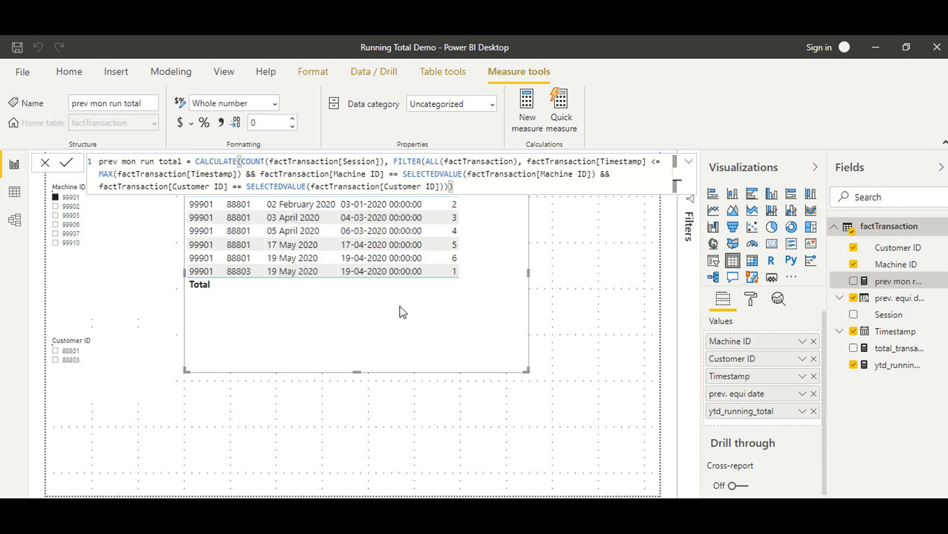
Move the table clear of the formula, add prev mon run total as its last column, and adjust the table and column widths.
{"action": "left_click_drag", "start_coordinate": [503, 280], "coordinate": [495, 328]}
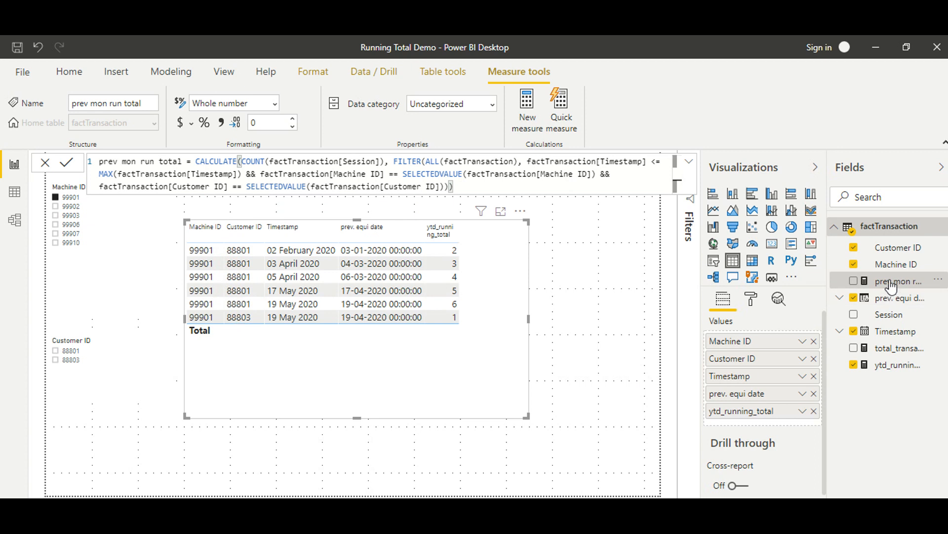
{"action": "left_click_drag", "start_coordinate": [887, 289], "coordinate": [781, 426]}
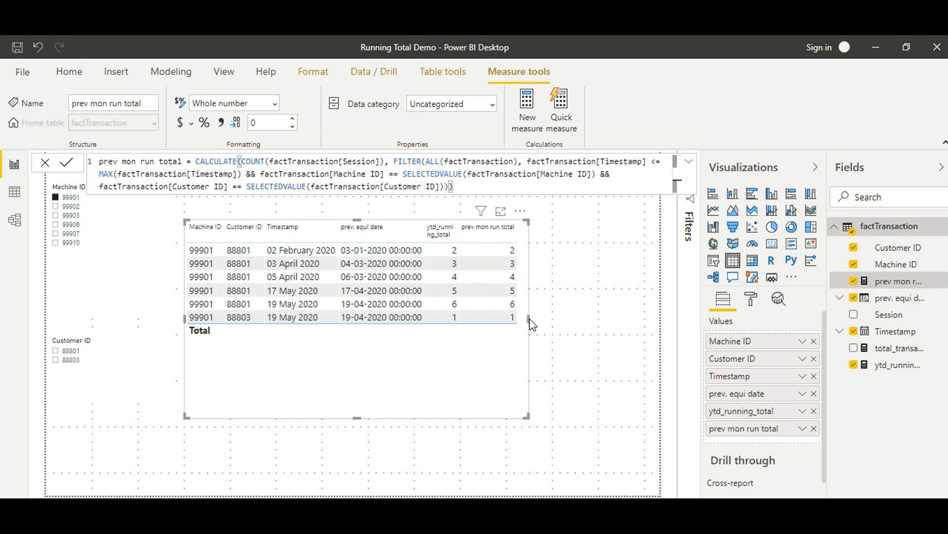
{"action": "left_click_drag", "start_coordinate": [528, 318], "coordinate": [560, 319]}
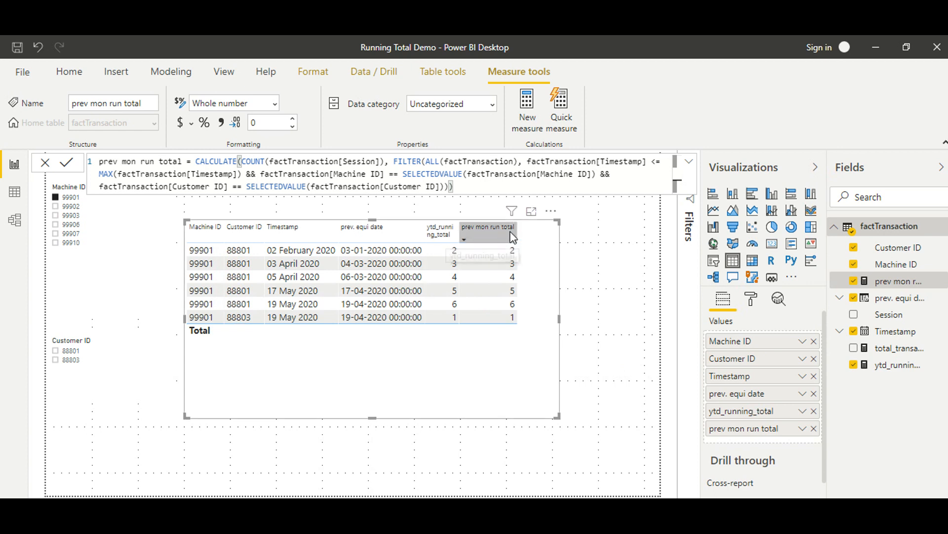
{"action": "left_click_drag", "start_coordinate": [516, 230], "coordinate": [496, 231]}
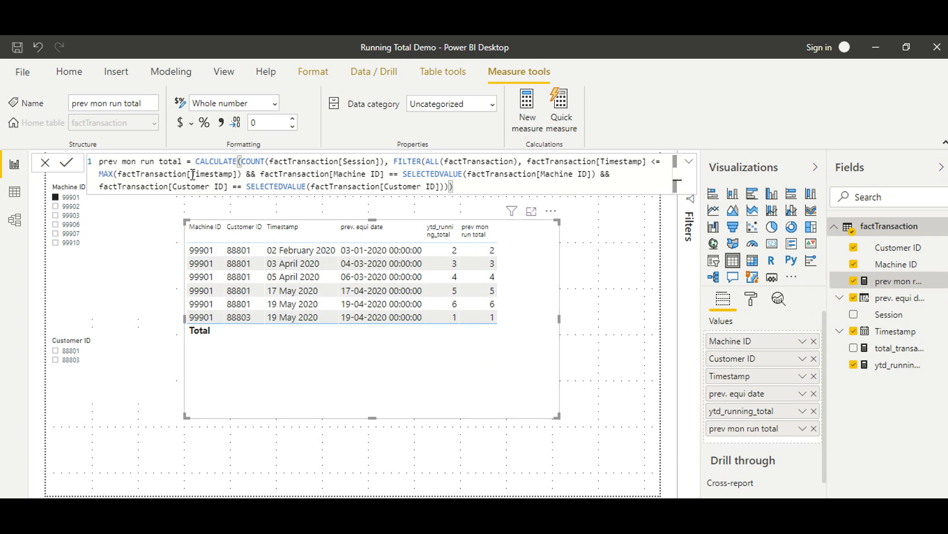
Replace Timestamp inside the MAX function with factTransaction[prev. equi date], keep the brackets balanced and commit the measure.
{"action": "left_click_drag", "start_coordinate": [239, 174], "coordinate": [192, 176]}
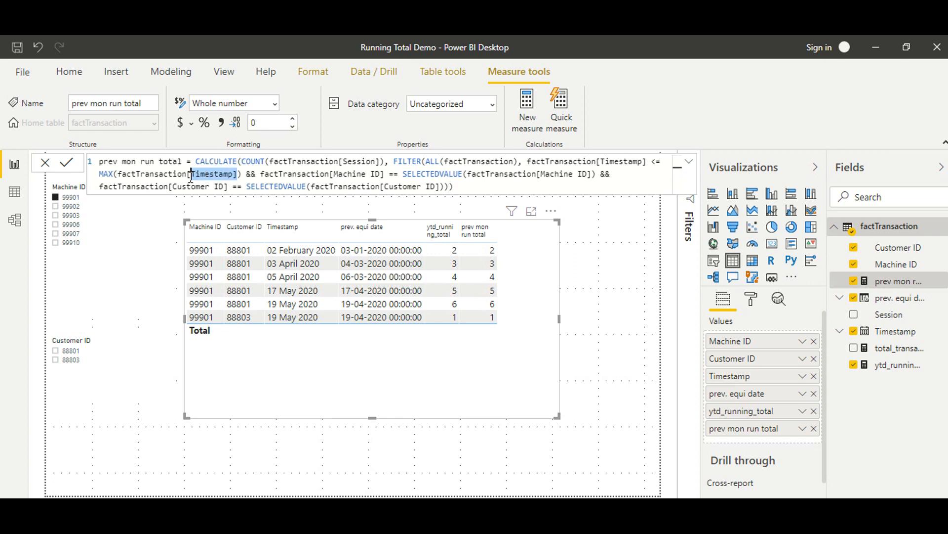
{"action": "key", "text": "BackSpace"}
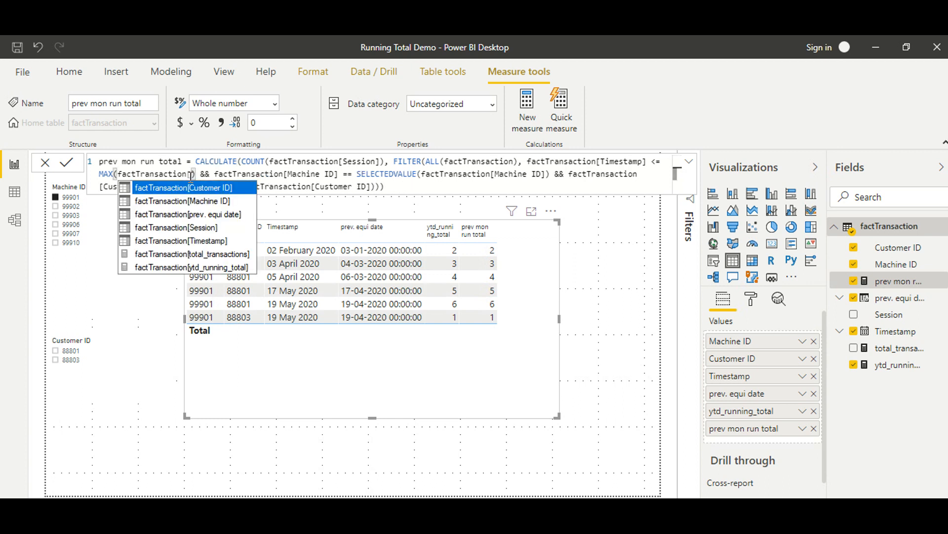
{"action": "key", "text": "Down"}
{"action": "key", "text": "Down"}
{"action": "key", "text": "Tab"}
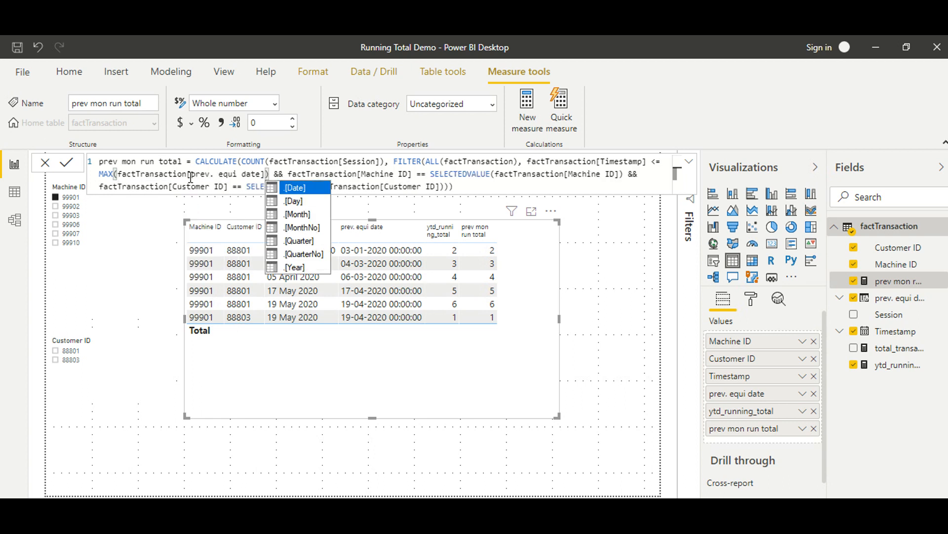
{"action": "type", "text": ")"}
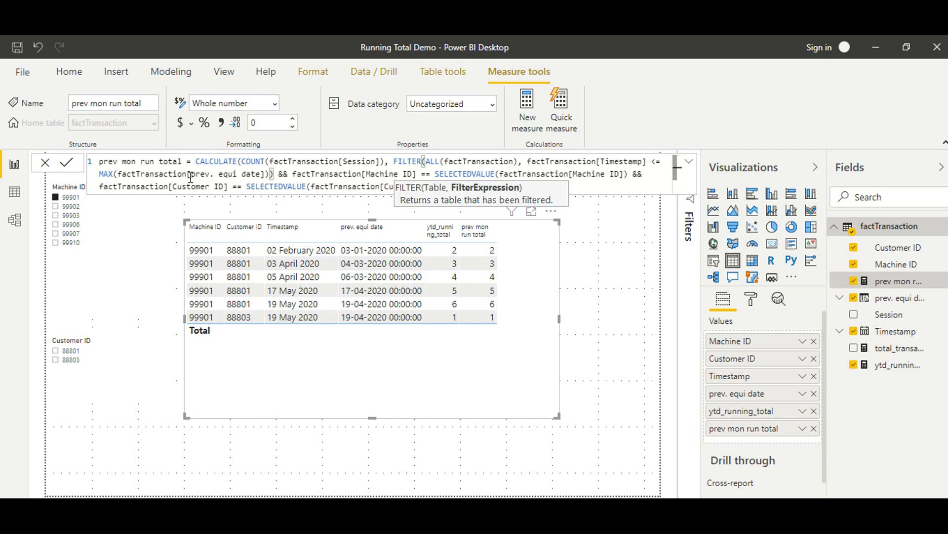
{"action": "left_click", "coordinate": [584, 269]}
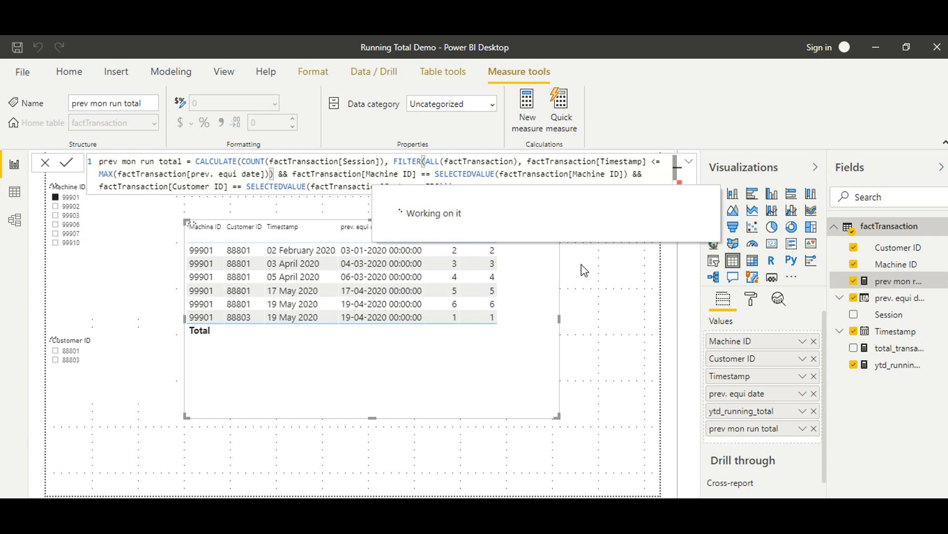
{"action": "left_click", "coordinate": [271, 175]}
{"action": "key", "text": "BackSpace"}
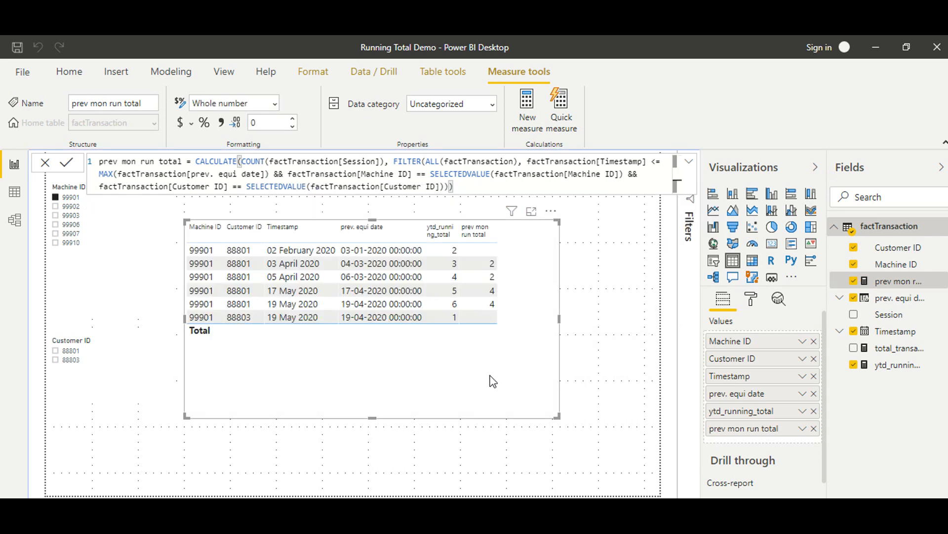
Reduce the table's height to just below its Total row and widen the table slightly.
{"action": "left_click_drag", "start_coordinate": [376, 418], "coordinate": [377, 372]}
{"action": "left_click_drag", "start_coordinate": [375, 366], "coordinate": [375, 369]}
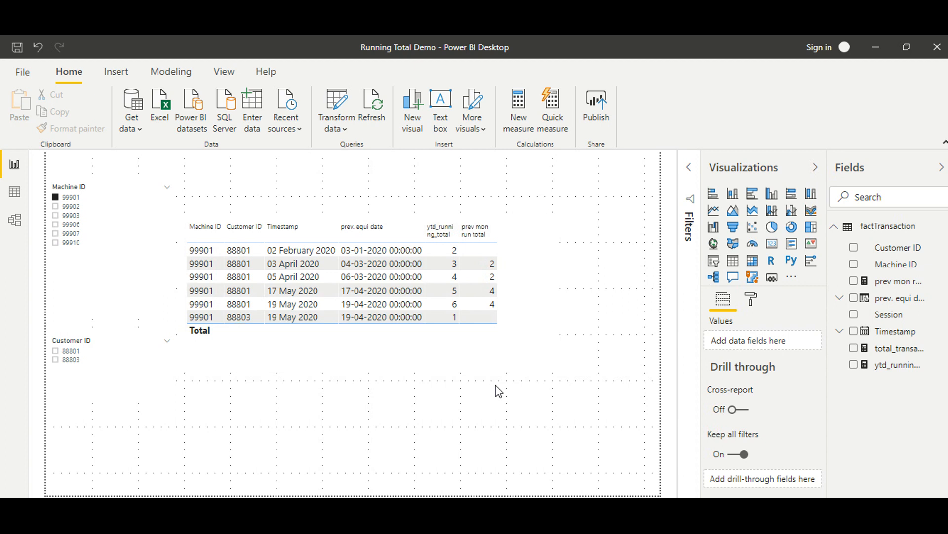
{"action": "left_click", "coordinate": [528, 281]}
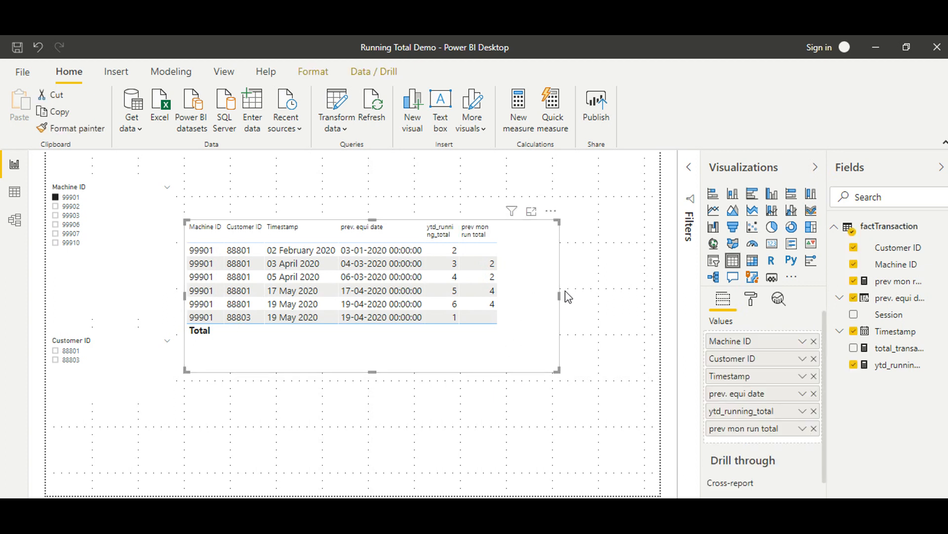
{"action": "left_click_drag", "start_coordinate": [559, 294], "coordinate": [567, 299]}
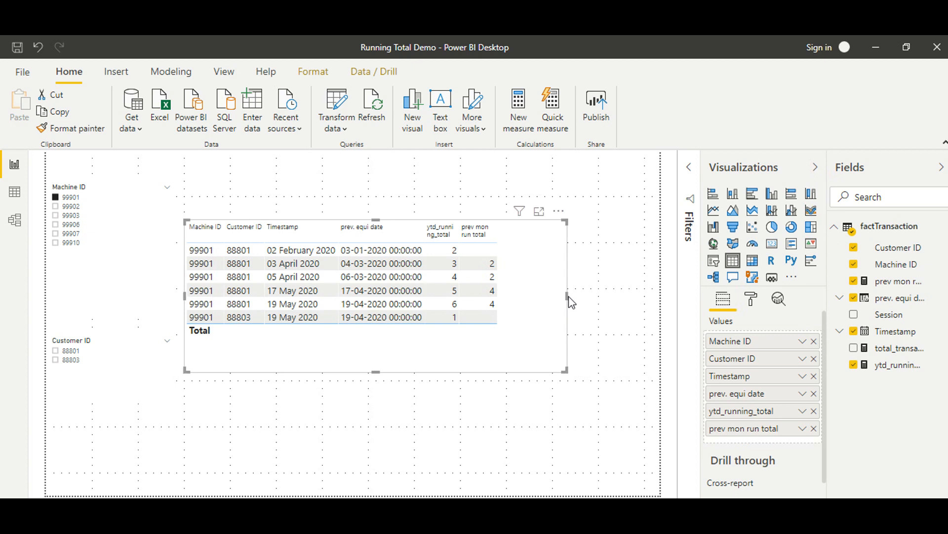
Create a new measure named "last 90 days" in factTransaction and begin its formula with CALCULATE.
{"action": "left_click", "coordinate": [943, 228]}
{"action": "left_click", "coordinate": [879, 243]}
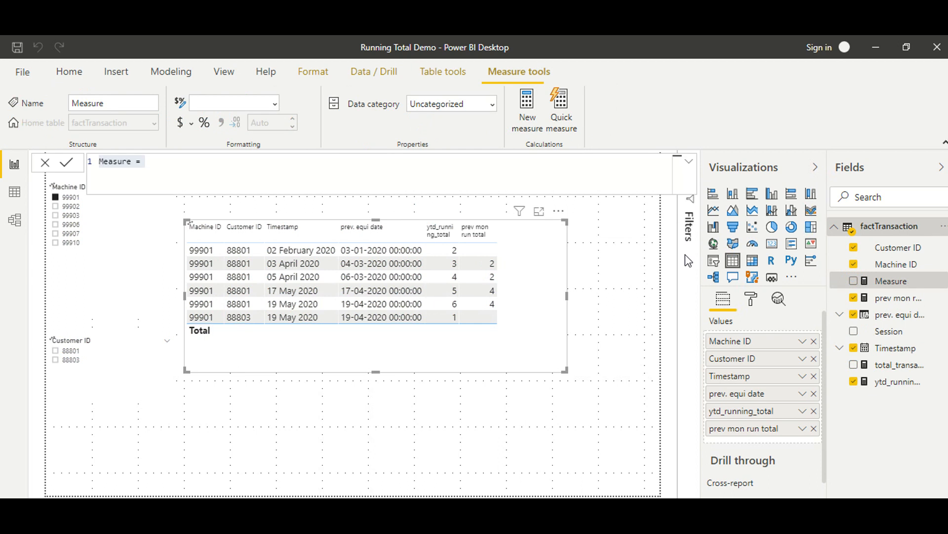
{"action": "type", "text": "l"}
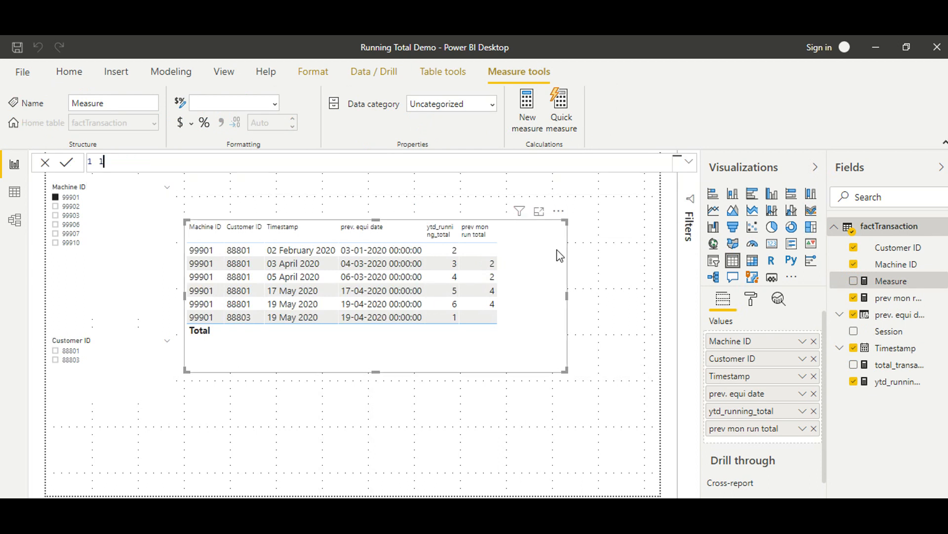
{"action": "type", "text": "ast 90 days = cal"}
{"action": "key", "text": "Tab"}
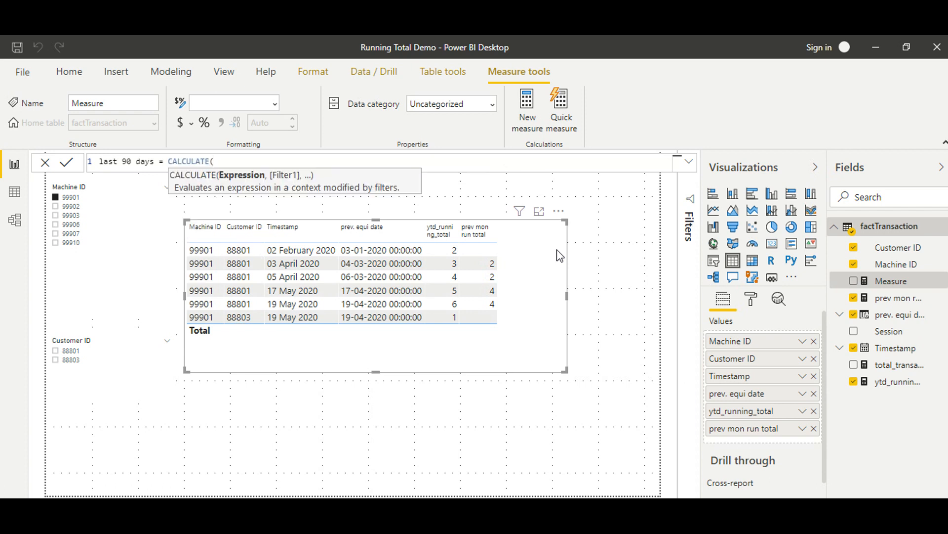
Enter COUNT of factTransaction[Session] as the expression of the last 90 days measure.
{"action": "type", "text": "coun"}
{"action": "key", "text": "Tab"}
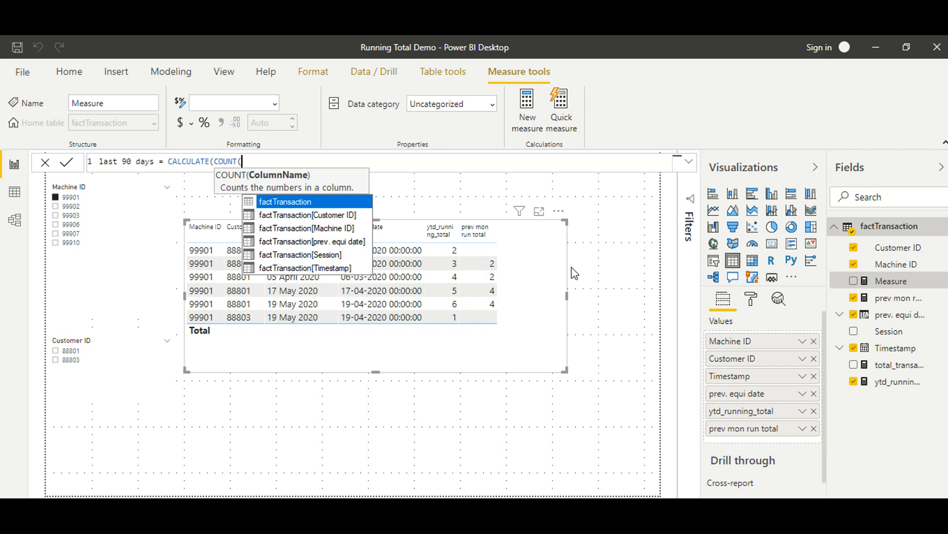
{"action": "key", "text": "Down"}
{"action": "key", "text": "Down"}
{"action": "key", "text": "Down"}
{"action": "key", "text": "Down"}
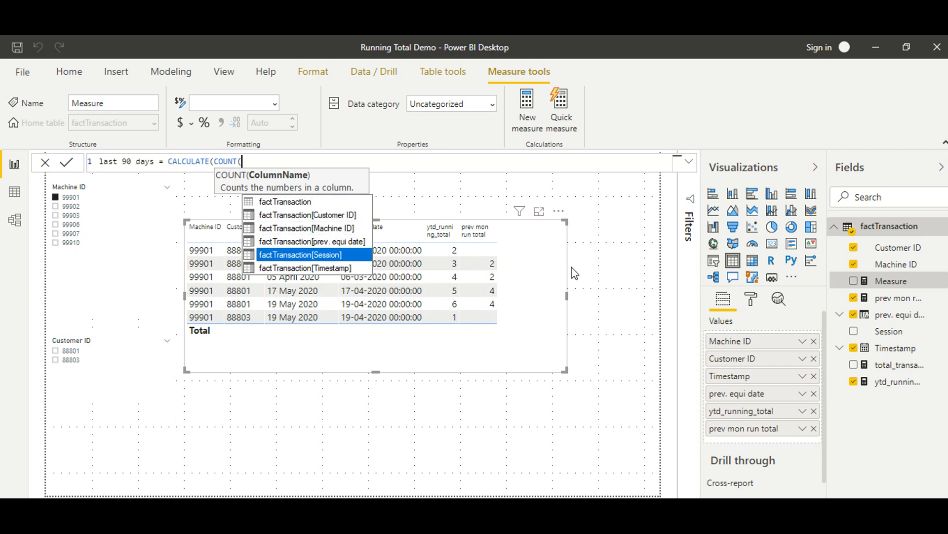
{"action": "key", "text": "Tab"}
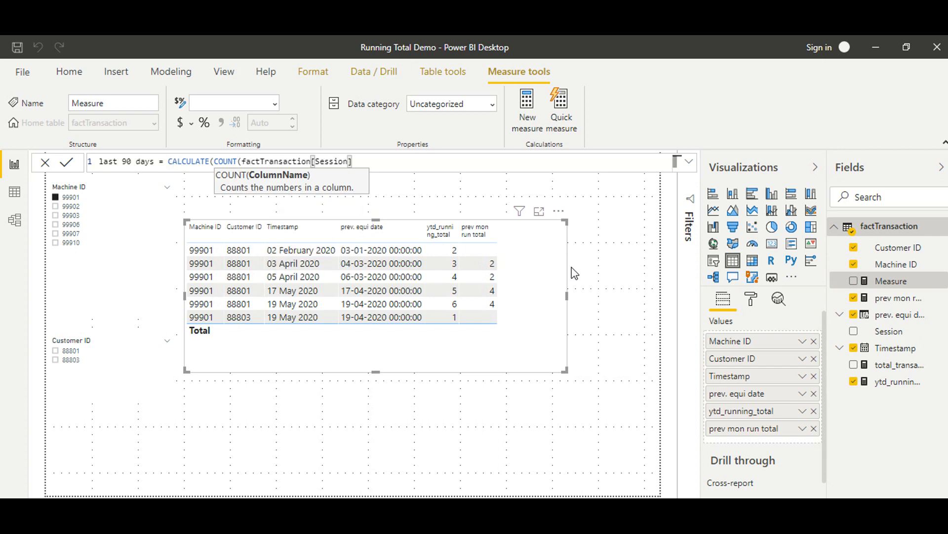
Close the COUNT and add a DATESINPERIOD filter with factTransaction[Timestamp] as its dates argument.
{"action": "type", "text": "), date"}
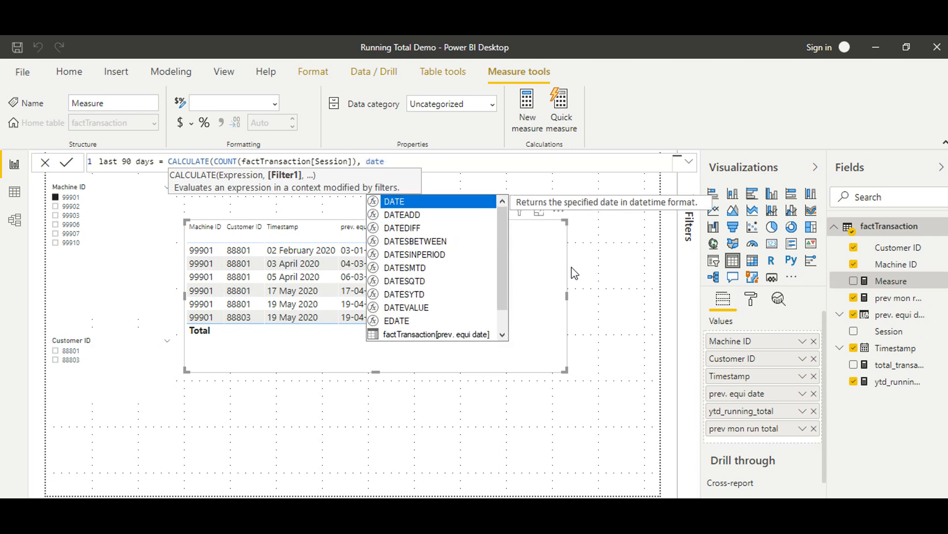
{"action": "key", "text": "Down"}
{"action": "key", "text": "Down"}
{"action": "key", "text": "Down"}
{"action": "key", "text": "Down"}
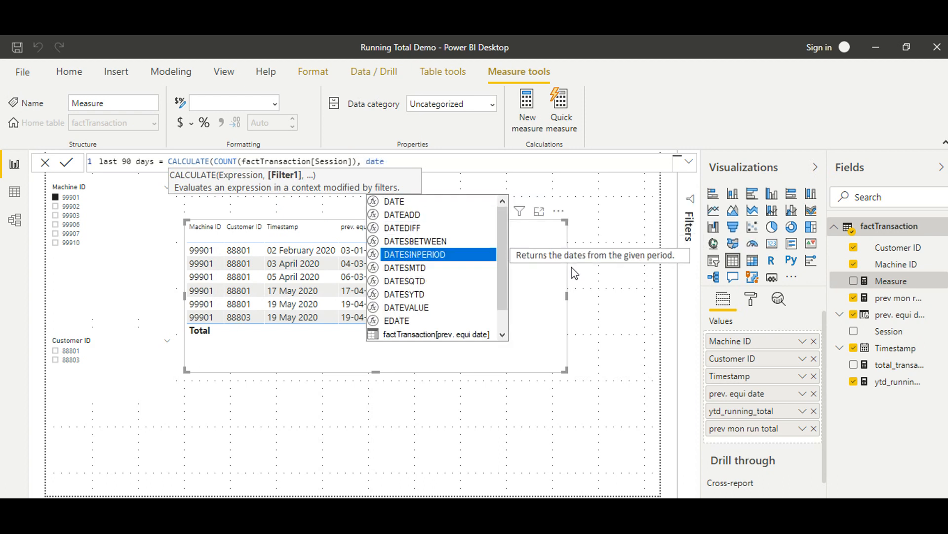
{"action": "key", "text": "Tab"}
{"action": "type", "text": "("}
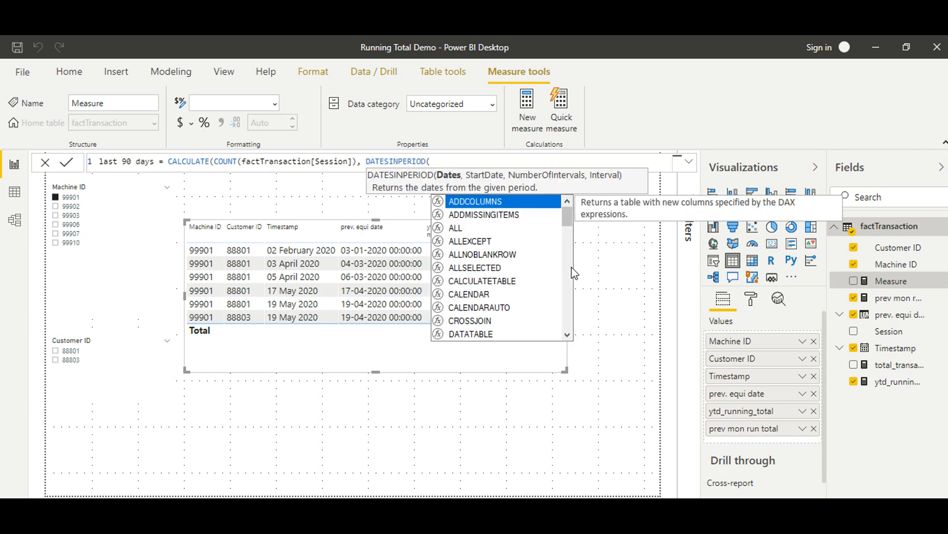
{"action": "type", "text": "times"}
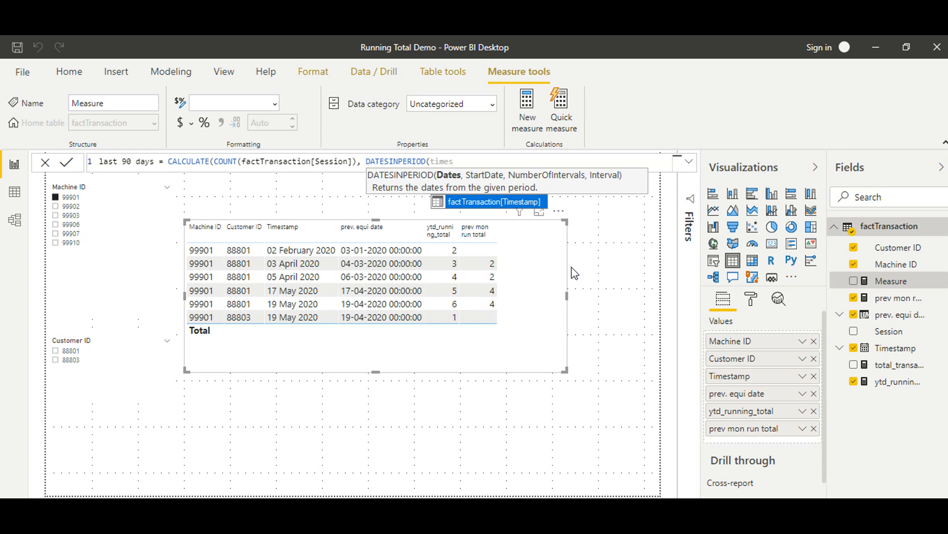
{"action": "key", "text": "Tab"}
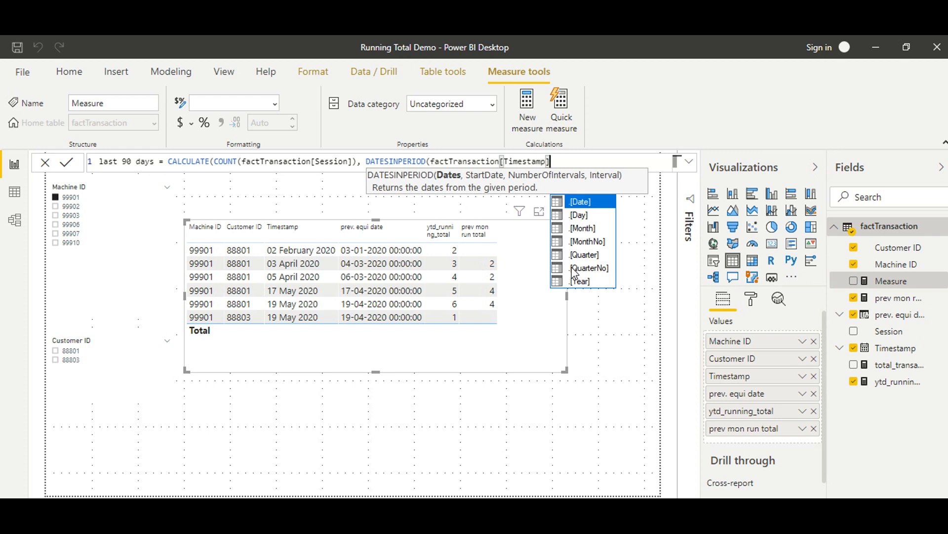
{"action": "type", "text": ","}
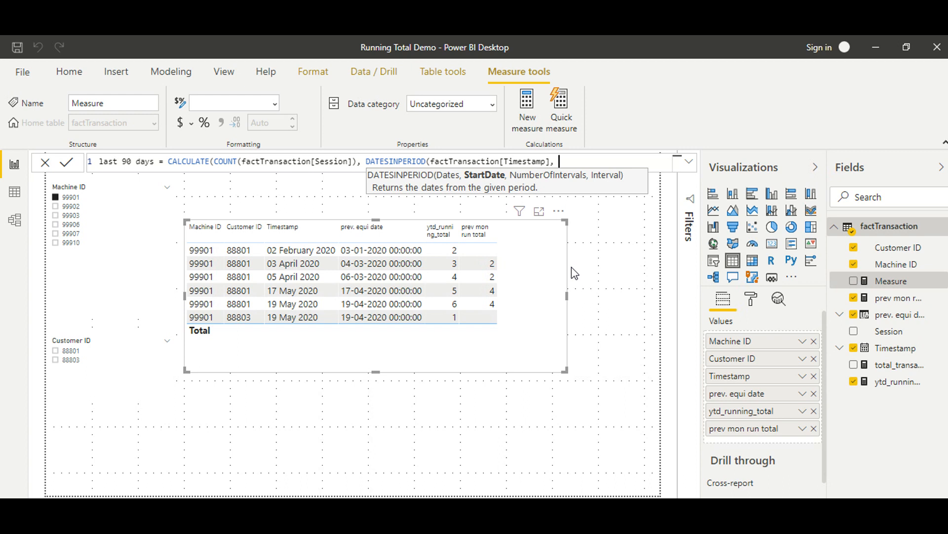
Enter LASTDATE of factTransaction[Timestamp] as the start date argument of DATESINPERIOD.
{"action": "type", "text": "last"}
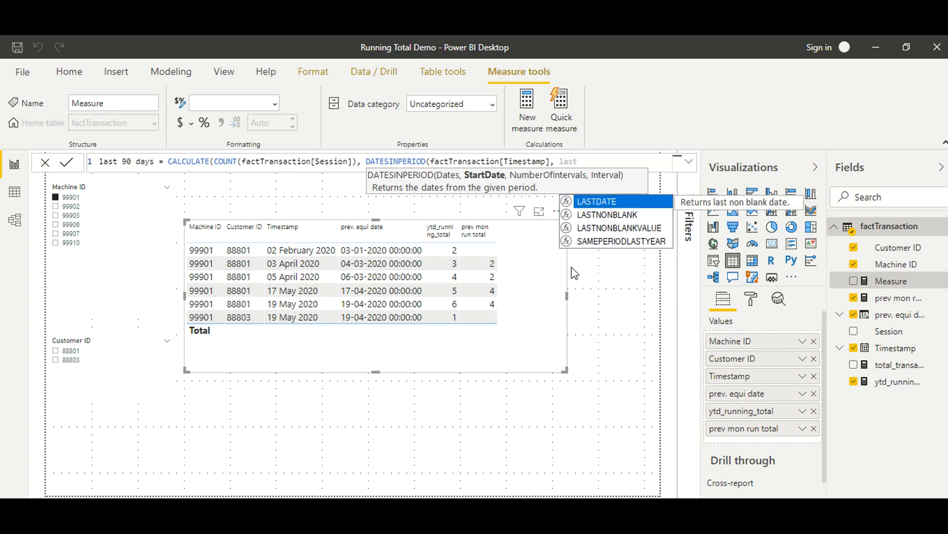
{"action": "key", "text": "Tab"}
{"action": "type", "text": "times"}
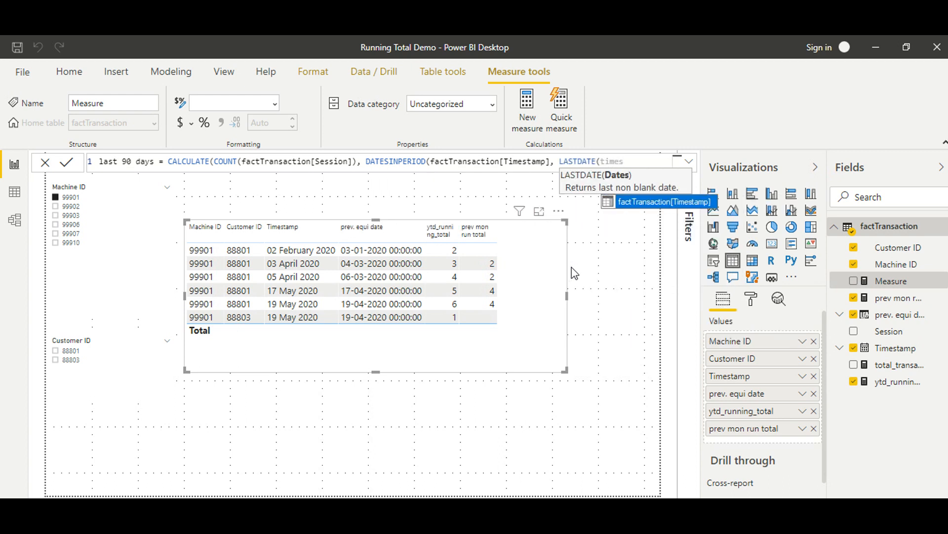
{"action": "key", "text": "Tab"}
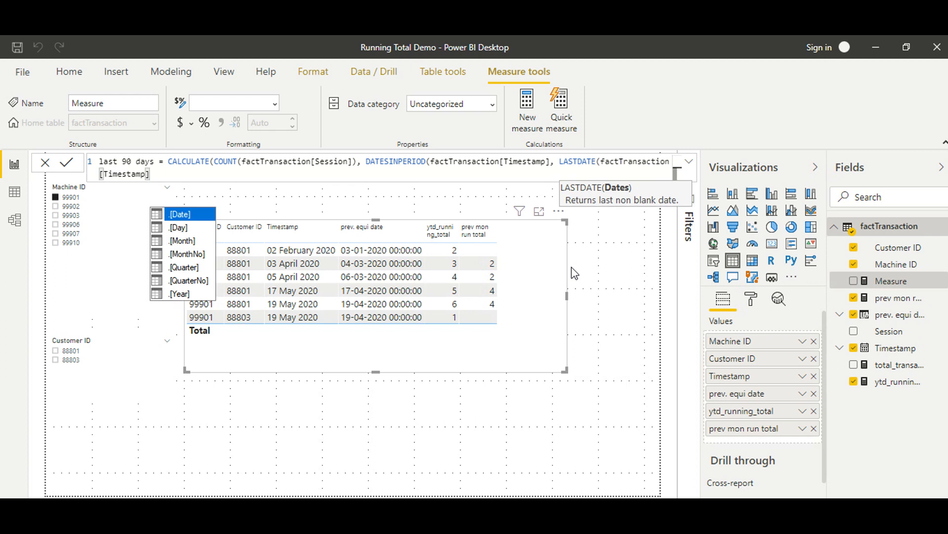
{"action": "type", "text": "), "}
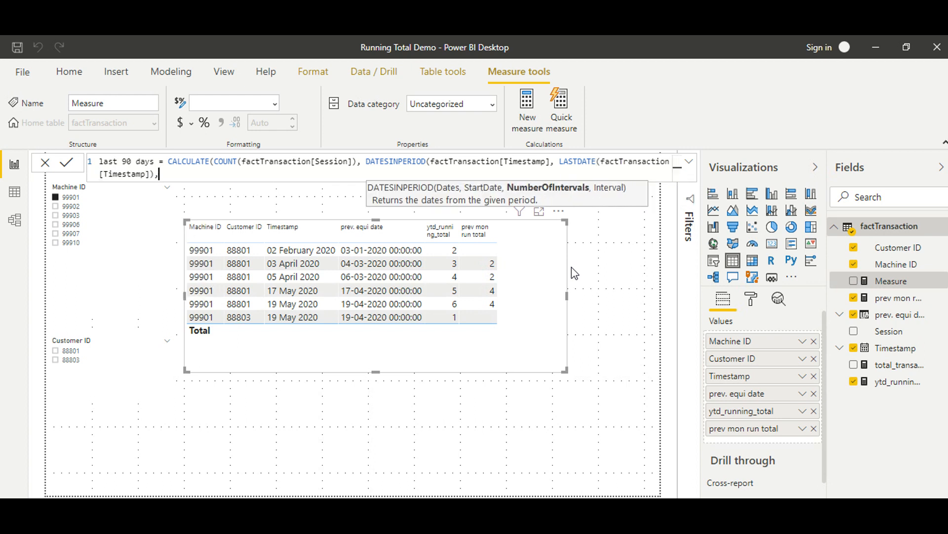
Set the DATESINPERIOD interval count to -90 with DAY as the interval, close both functions and commit the last 90 days measure.
{"action": "type", "text": "-90,"}
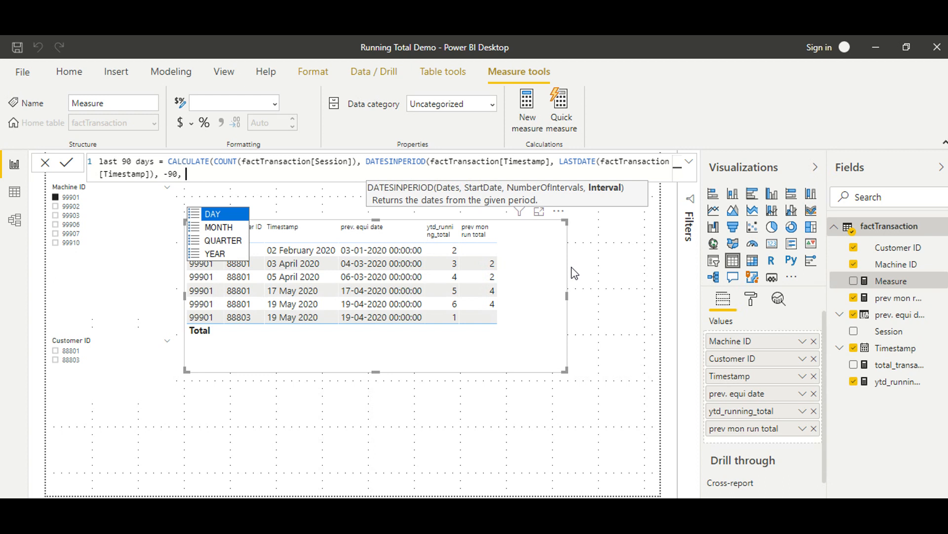
{"action": "key", "text": "Tab"}
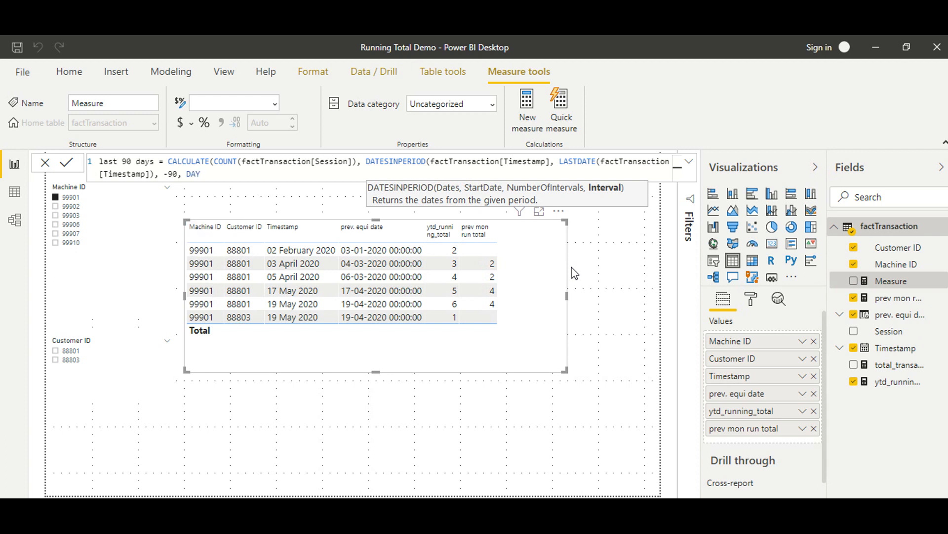
{"action": "type", "text": ")"}
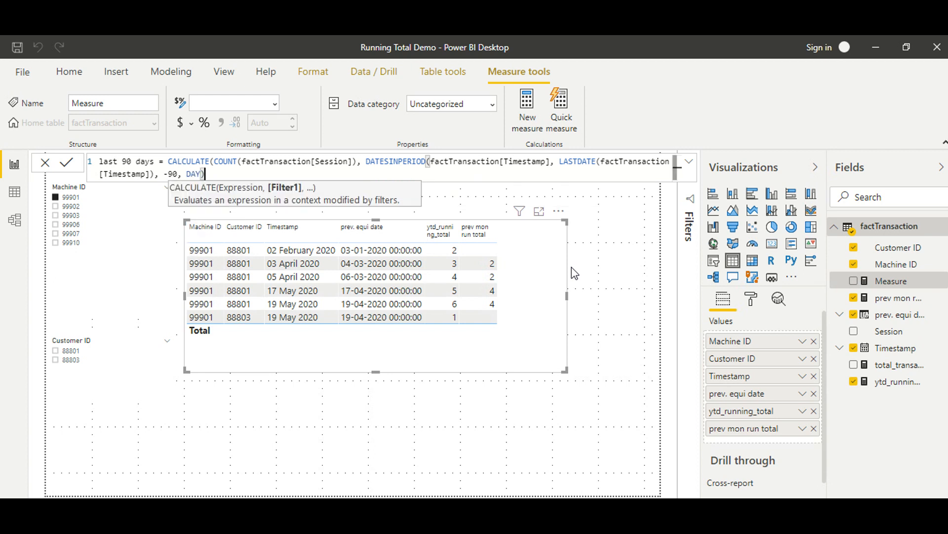
{"action": "type", "text": ")"}
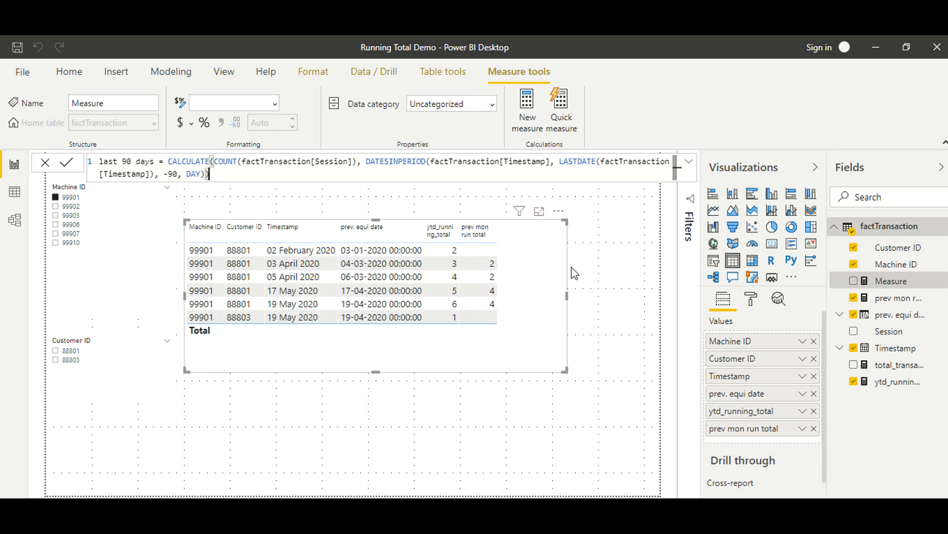
{"action": "key", "text": "Return"}
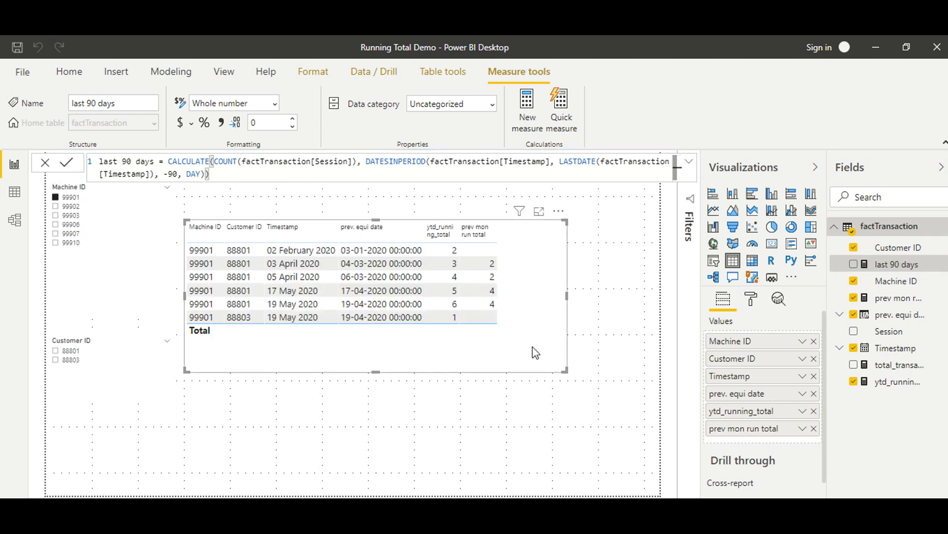
Add the last 90 days measure to the table's values and remove the Customer ID and prev. equi date fields.
{"action": "left_click_drag", "start_coordinate": [904, 265], "coordinate": [785, 437]}
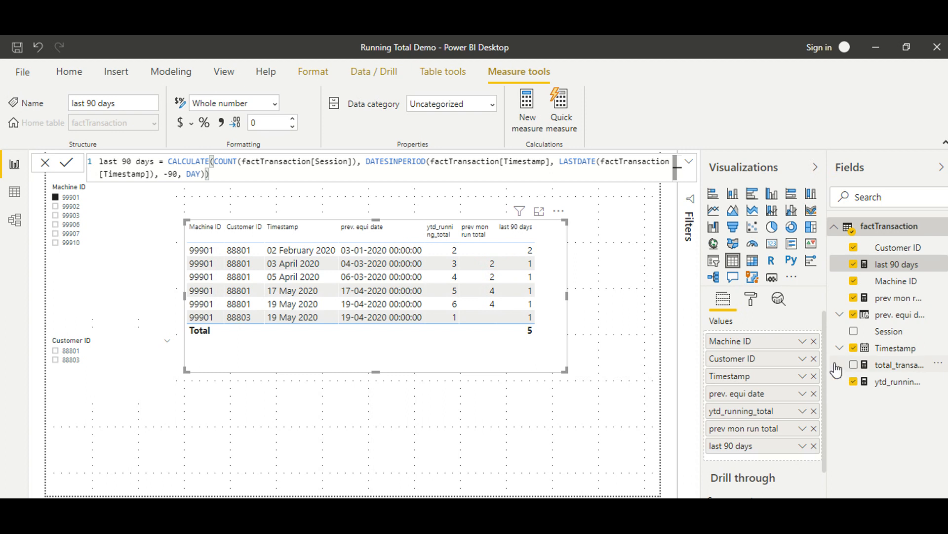
{"action": "left_click", "coordinate": [814, 358]}
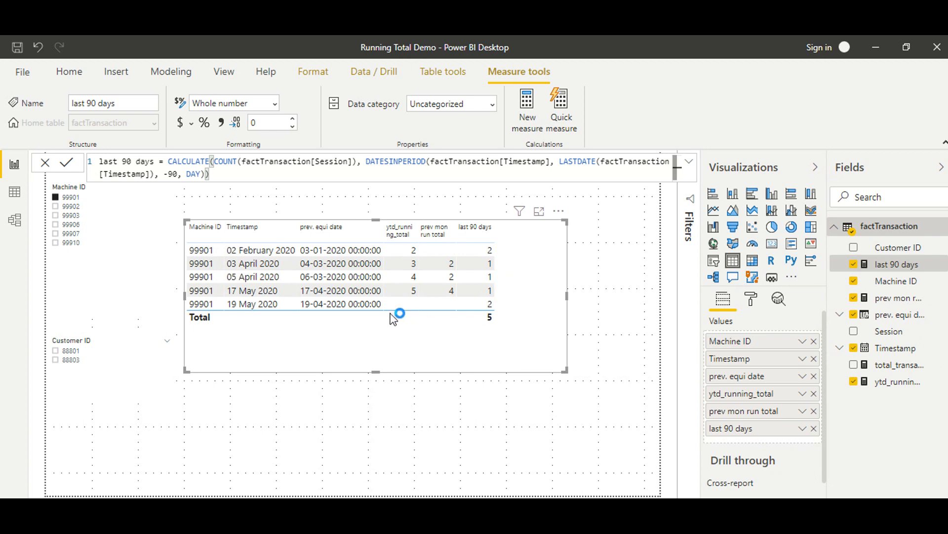
{"action": "left_click", "coordinate": [212, 252]}
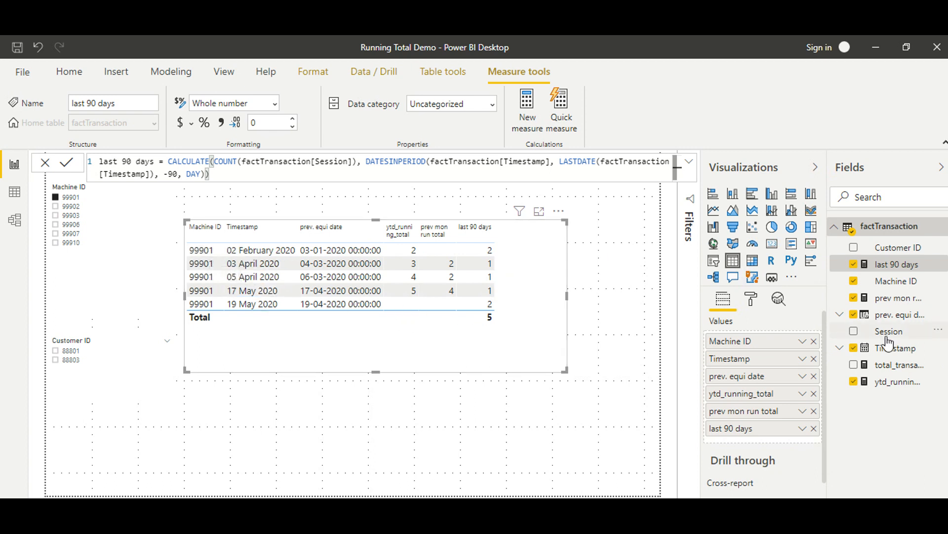
{"action": "left_click", "coordinate": [814, 358]}
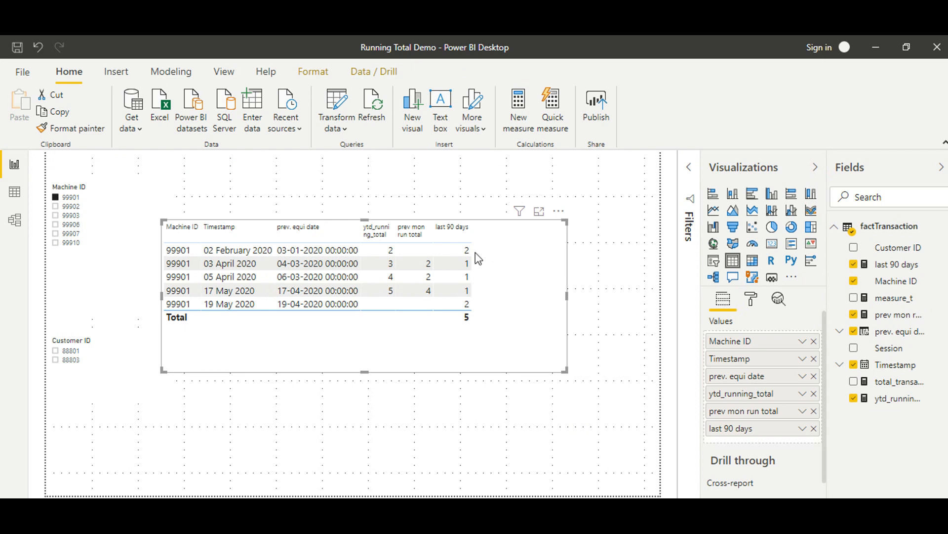
{"action": "left_click", "coordinate": [814, 376]}
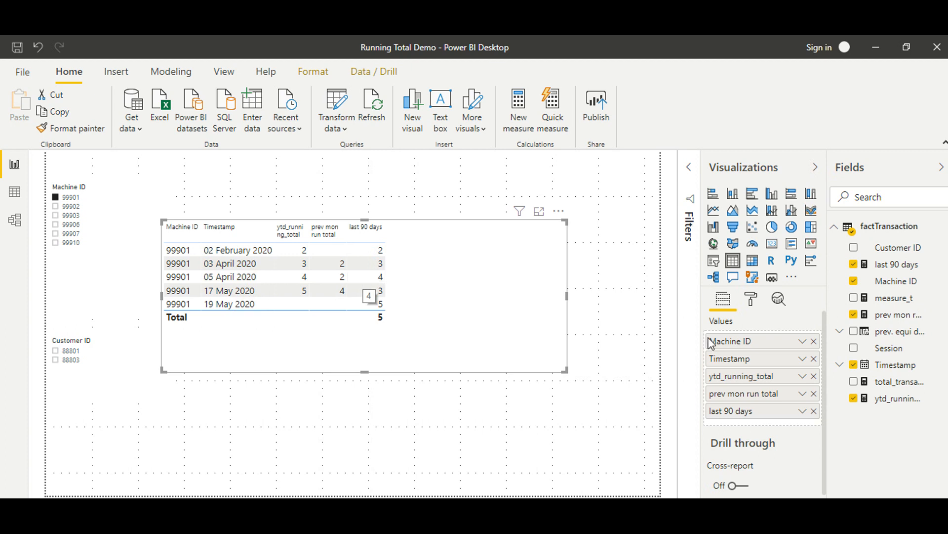
Delete the commented-out CALCULATE expression from the measure_t formula so its last line reads a-90, and commit it.
{"action": "left_click", "coordinate": [887, 299]}
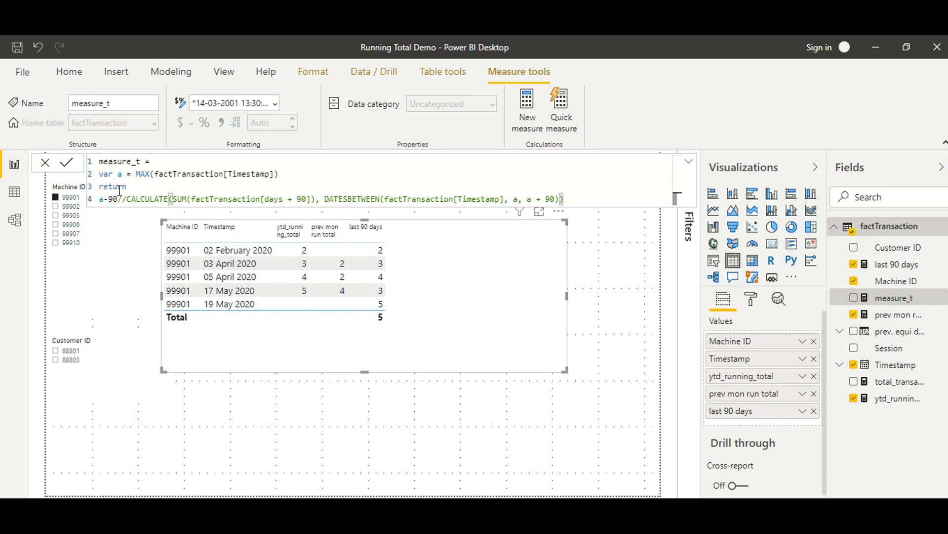
{"action": "left_click_drag", "start_coordinate": [118, 200], "coordinate": [586, 203]}
{"action": "left_click", "coordinate": [150, 199]}
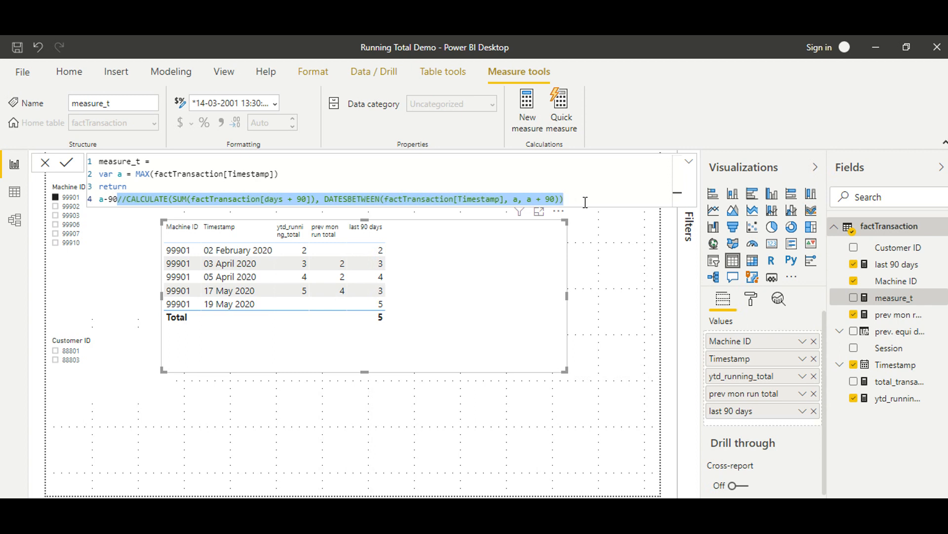
{"action": "left_click", "coordinate": [604, 265]}
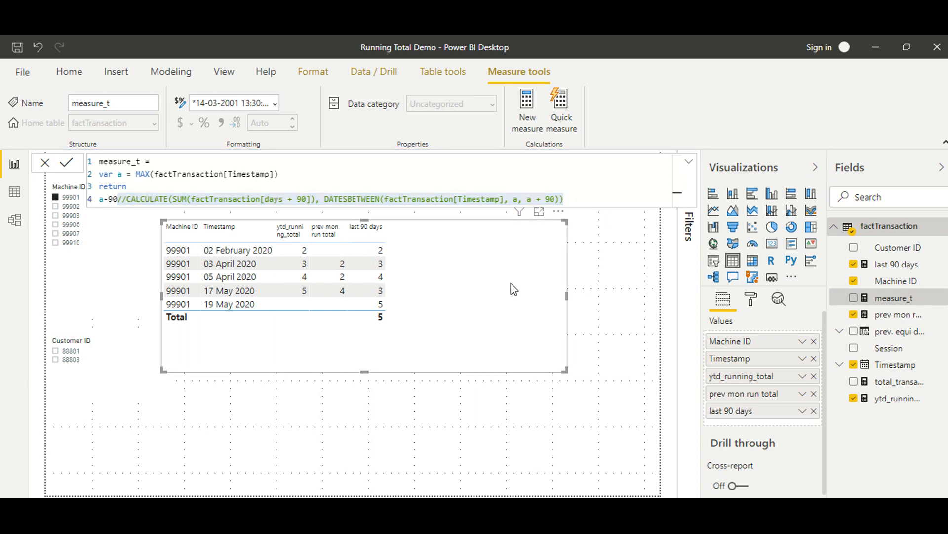
{"action": "left_click", "coordinate": [573, 197]}
{"action": "left_click_drag", "start_coordinate": [573, 197], "coordinate": [120, 201]}
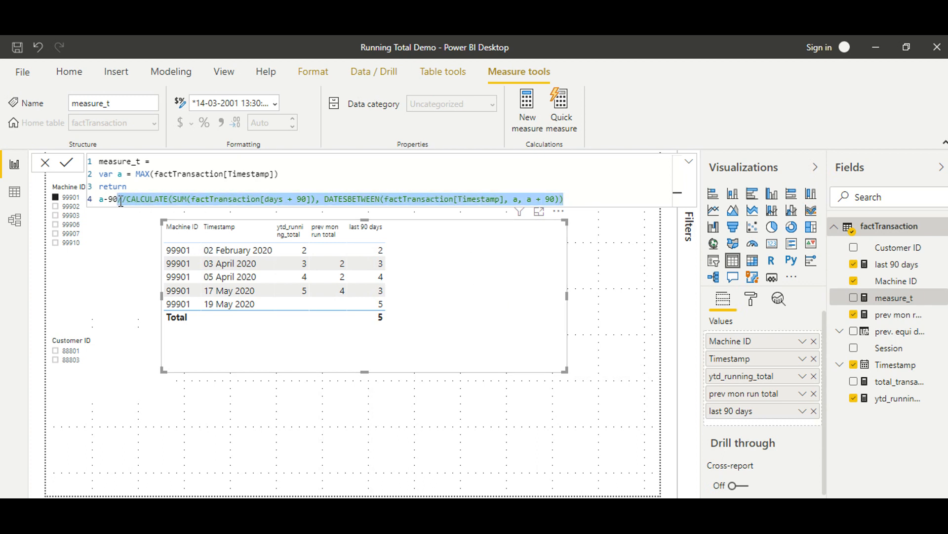
{"action": "key", "text": "BackSpace"}
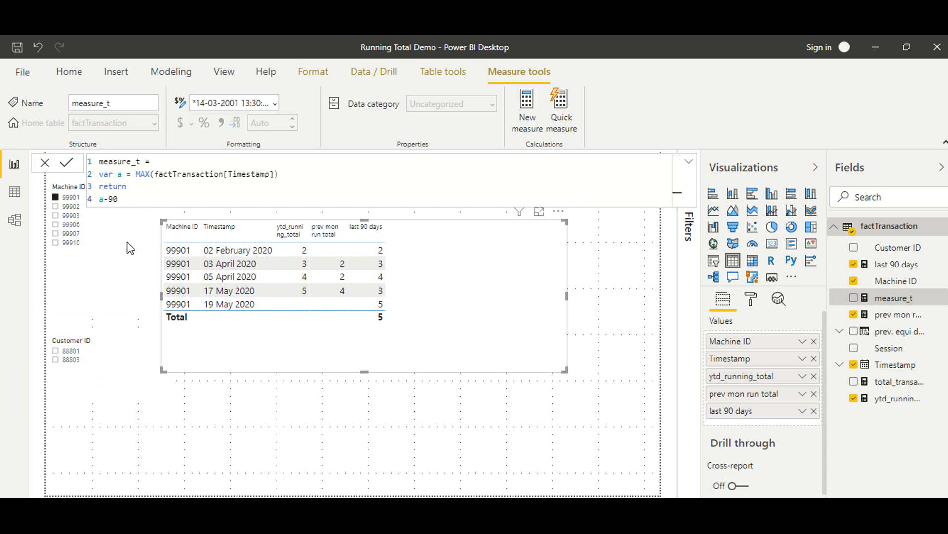
{"action": "key", "text": "Return"}
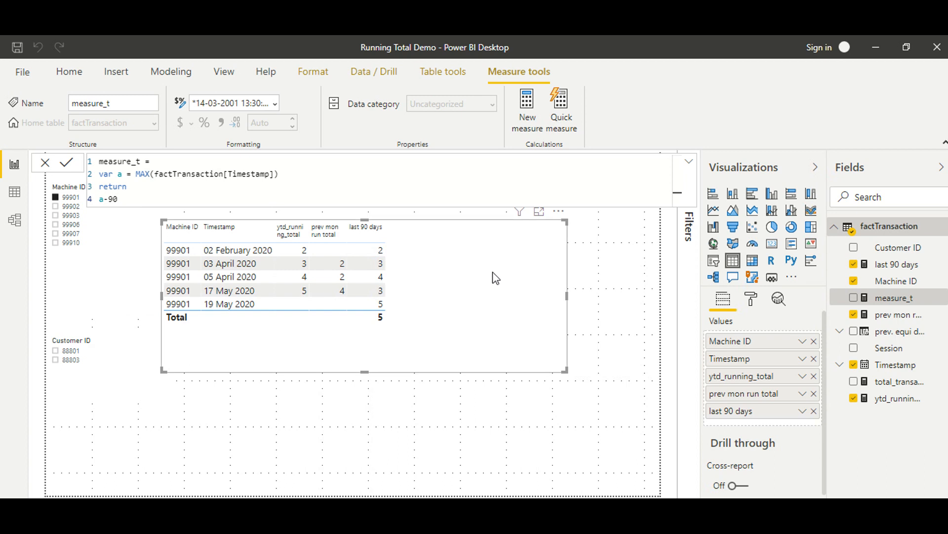
Add measure_t to the table's values to check its dates and remove it again.
{"action": "left_click_drag", "start_coordinate": [901, 301], "coordinate": [794, 420]}
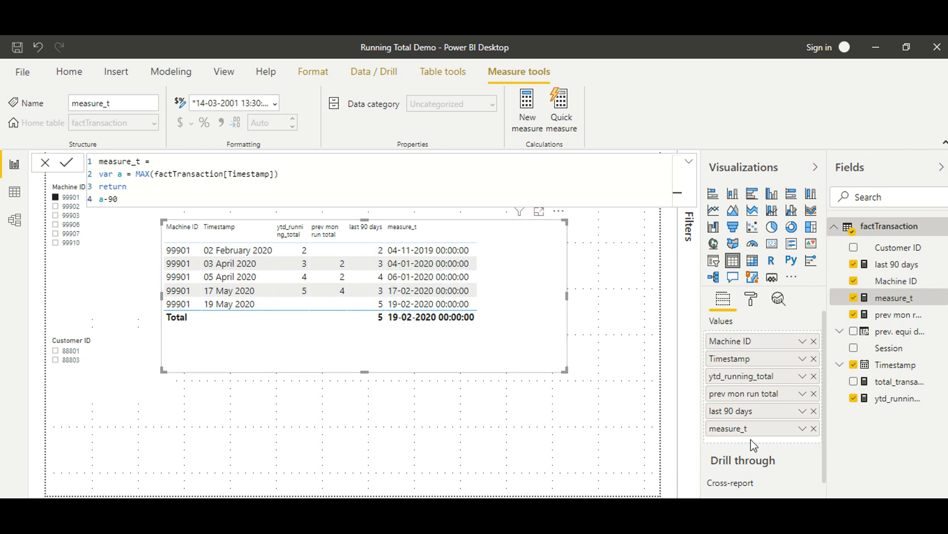
{"action": "left_click", "coordinate": [814, 428]}
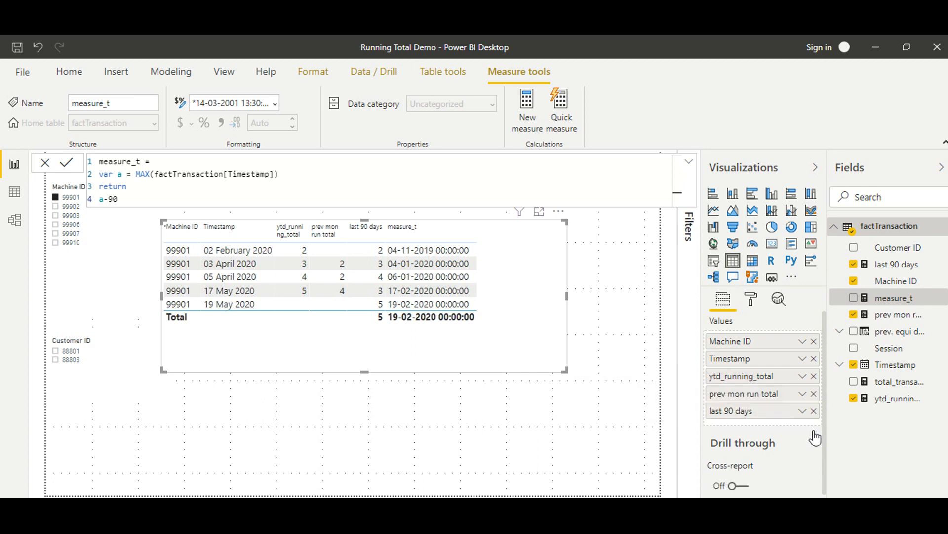
Create a new measure in factTransaction from a copy of the last 90 days formula.
{"action": "left_click", "coordinate": [896, 264]}
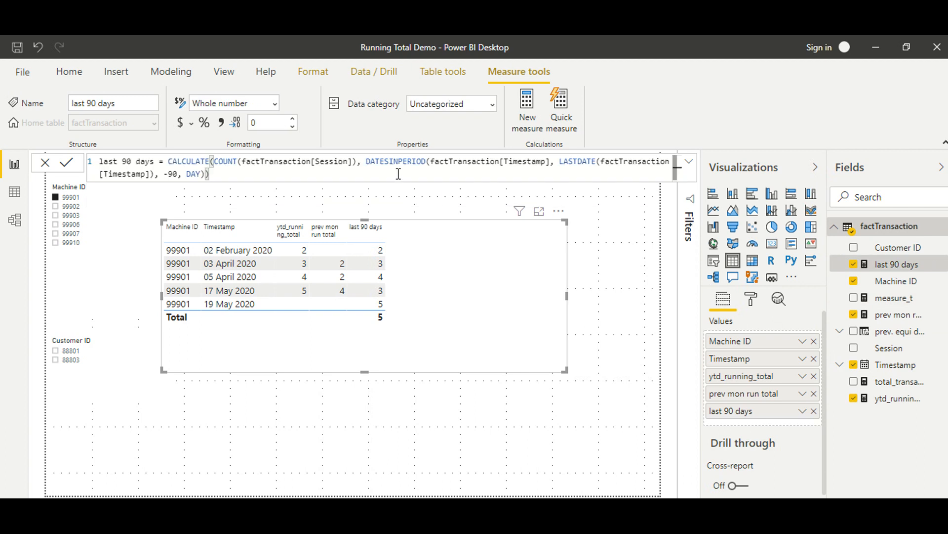
{"action": "key", "text": "ctrl+a"}
{"action": "key", "text": "ctrl+c"}
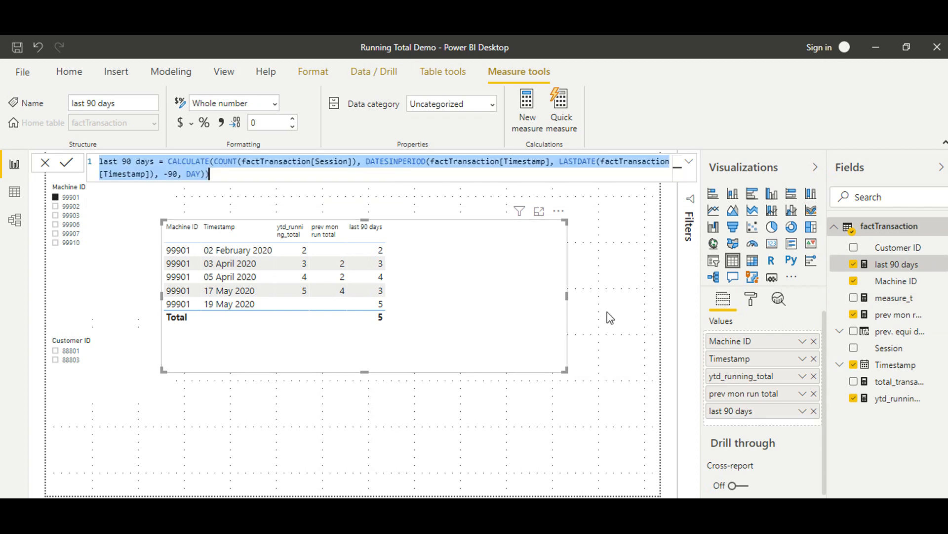
{"action": "left_click", "coordinate": [942, 227]}
{"action": "left_click", "coordinate": [870, 241]}
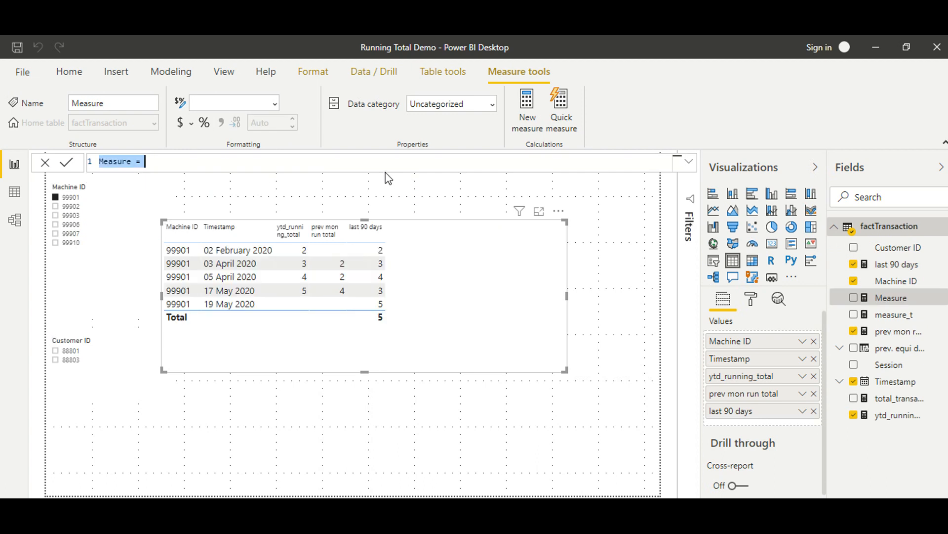
{"action": "key", "text": "ctrl+v"}
Replace LASTDATE with FIRSTDATE in the copied formula and set the number of intervals to 90.
{"action": "left_click_drag", "start_coordinate": [560, 162], "coordinate": [577, 163]}
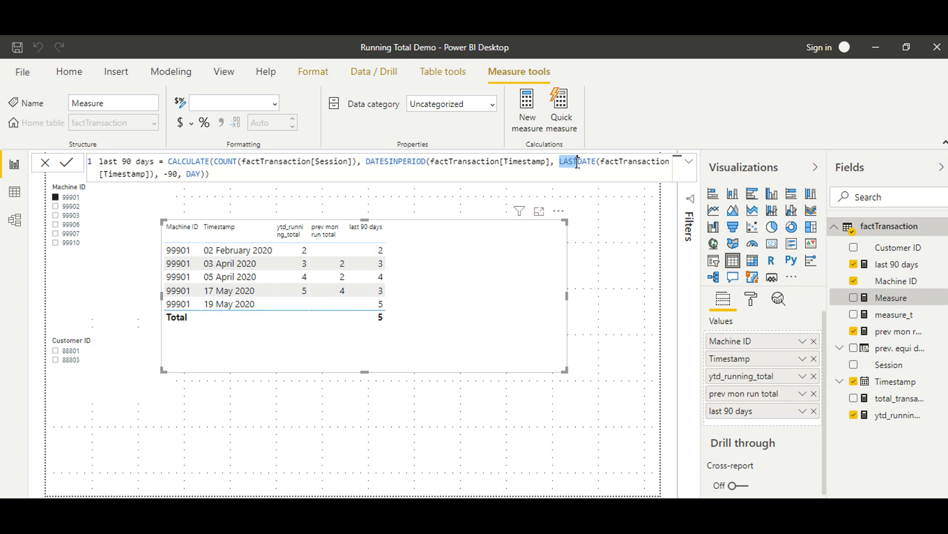
{"action": "type", "text": "firs"}
{"action": "key", "text": "Tab"}
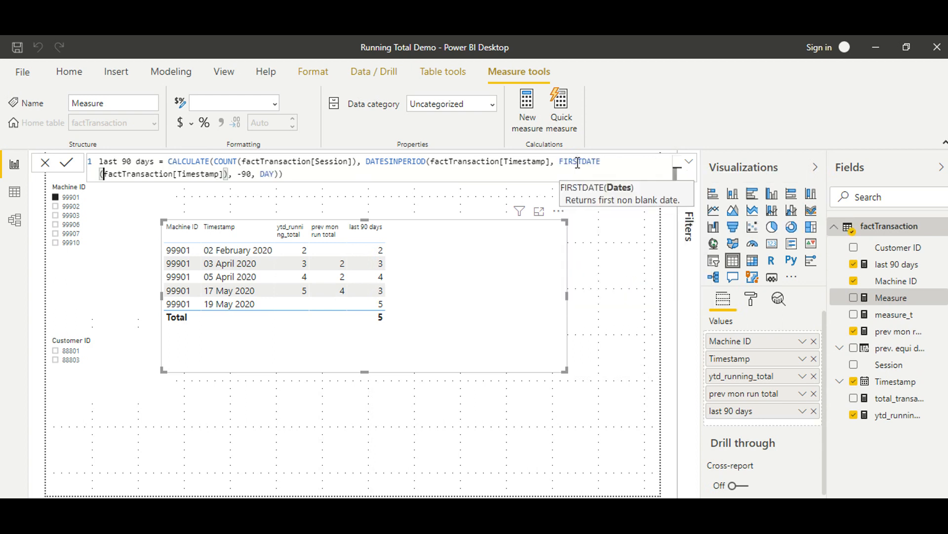
{"action": "key", "text": "Left"}
{"action": "key", "text": "BackSpace"}
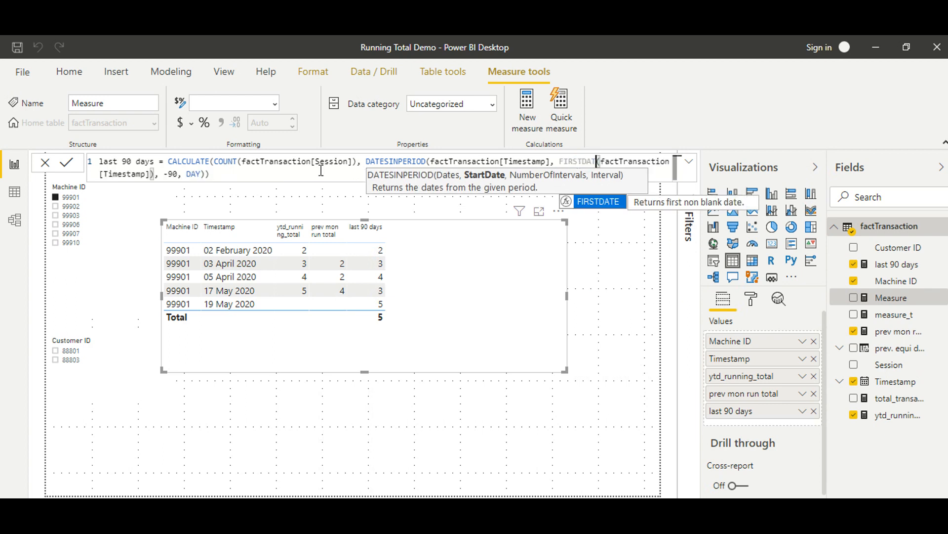
{"action": "left_click", "coordinate": [168, 174]}
{"action": "key", "text": "BackSpace"}
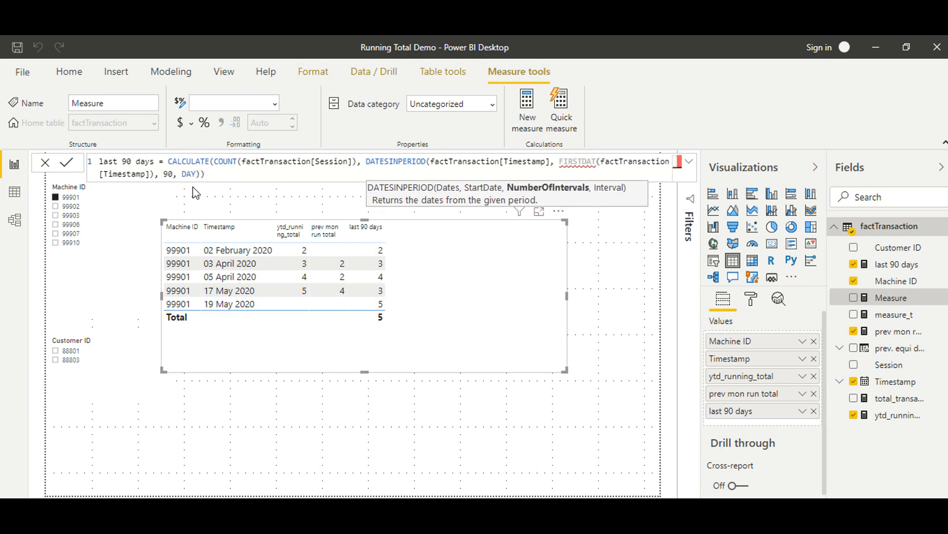
Rename the copied measure to first 90 days in its formula and commit it.
{"action": "left_click", "coordinate": [596, 301]}
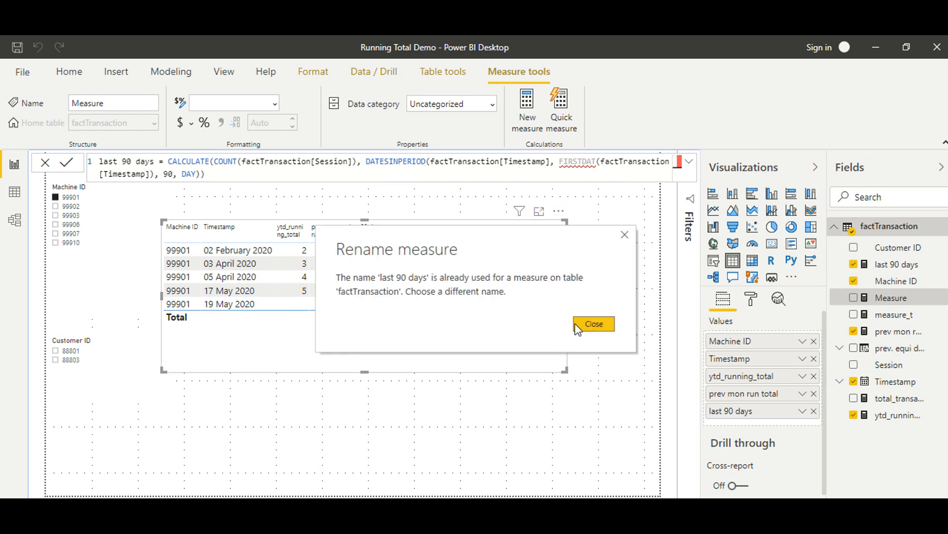
{"action": "left_click", "coordinate": [591, 325]}
{"action": "left_click_drag", "start_coordinate": [118, 162], "coordinate": [100, 161]}
{"action": "type", "text": "first"}
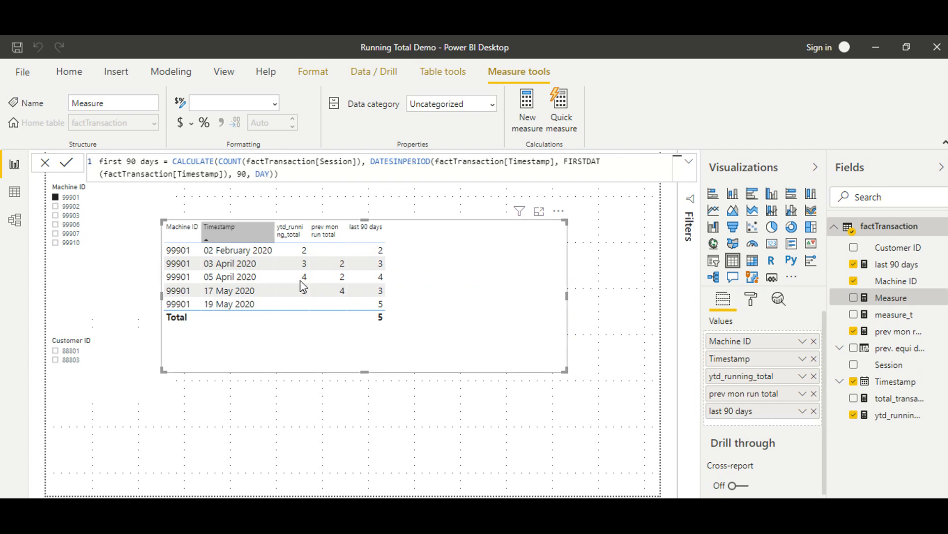
{"action": "key", "text": "Return"}
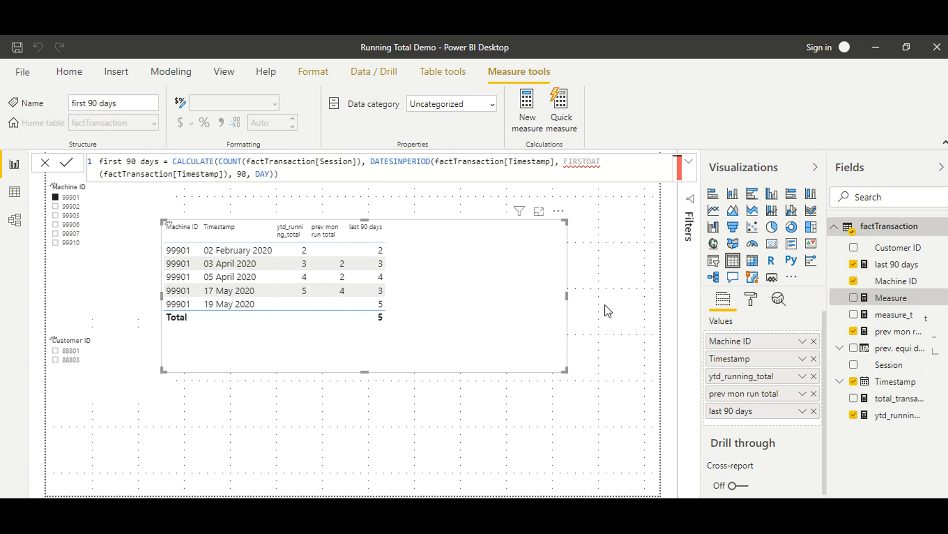
Correct the misspelled FIRSTDAT to FIRSTDATE in the first 90 days formula and commit it.
{"action": "left_click", "coordinate": [613, 161]}
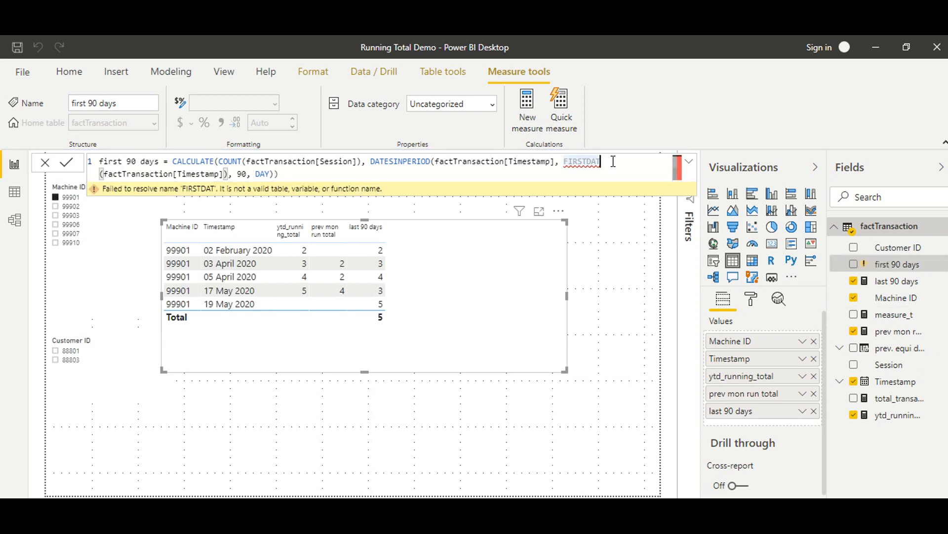
{"action": "type", "text": "E"}
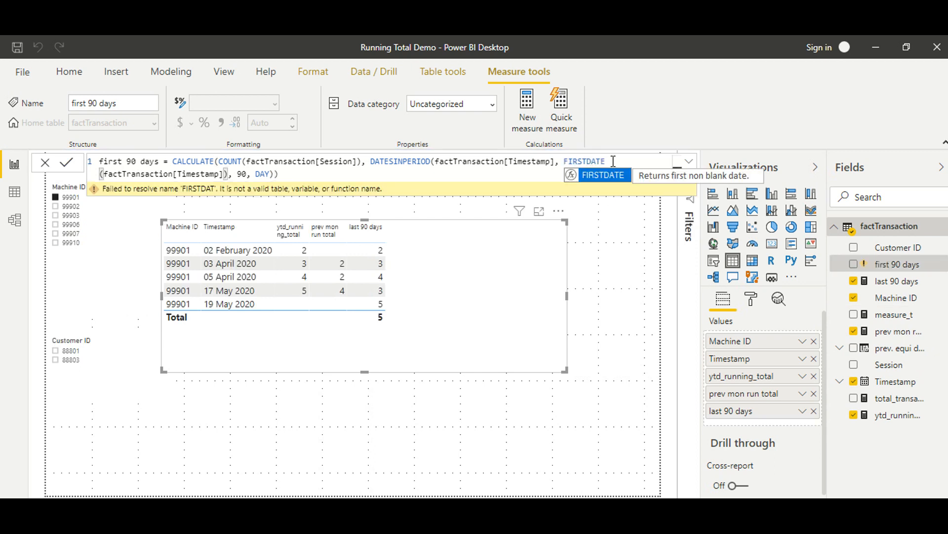
{"action": "left_click", "coordinate": [513, 333]}
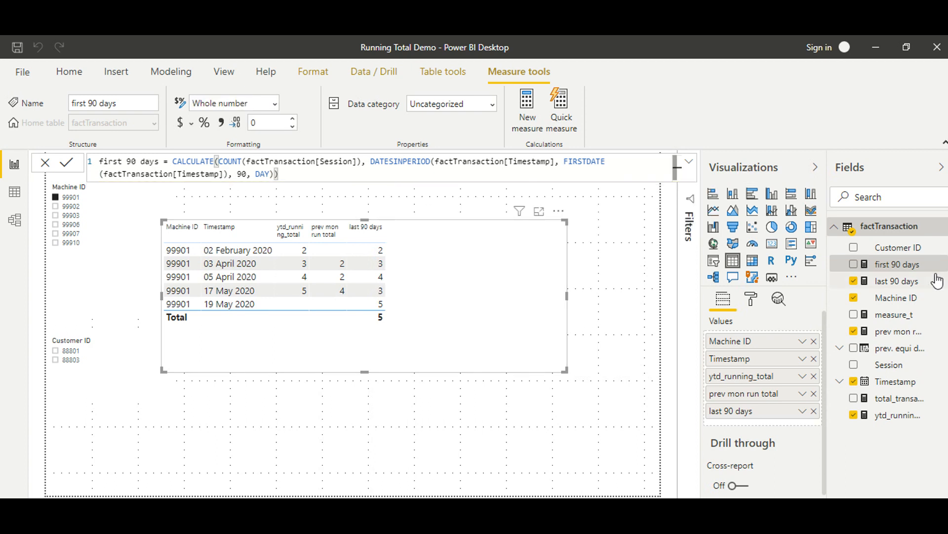
Add the first 90 days measure to the table visual's values after last 90 days.
{"action": "left_click_drag", "start_coordinate": [906, 266], "coordinate": [770, 421]}
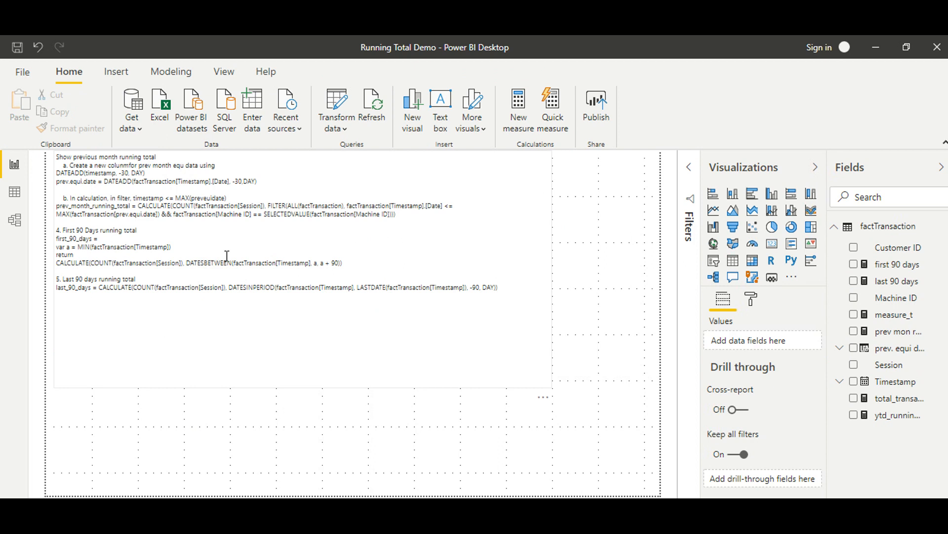
Create a new factTransaction measure from the notes' first_90_days formula, counting Session with DATESBETWEEN from the MIN Timestamp, a, to a + 90.
{"action": "left_click_drag", "start_coordinate": [345, 263], "coordinate": [56, 238]}
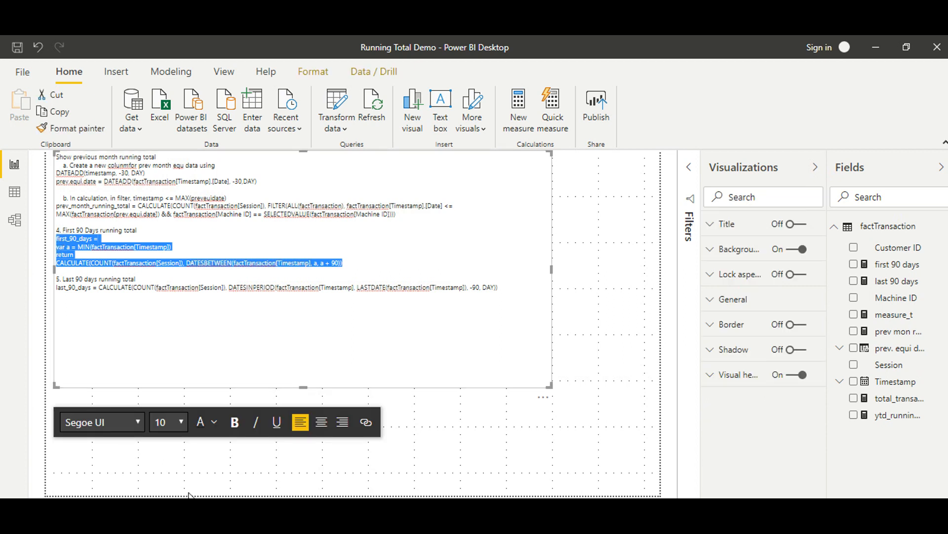
{"action": "left_click", "coordinate": [192, 508]}
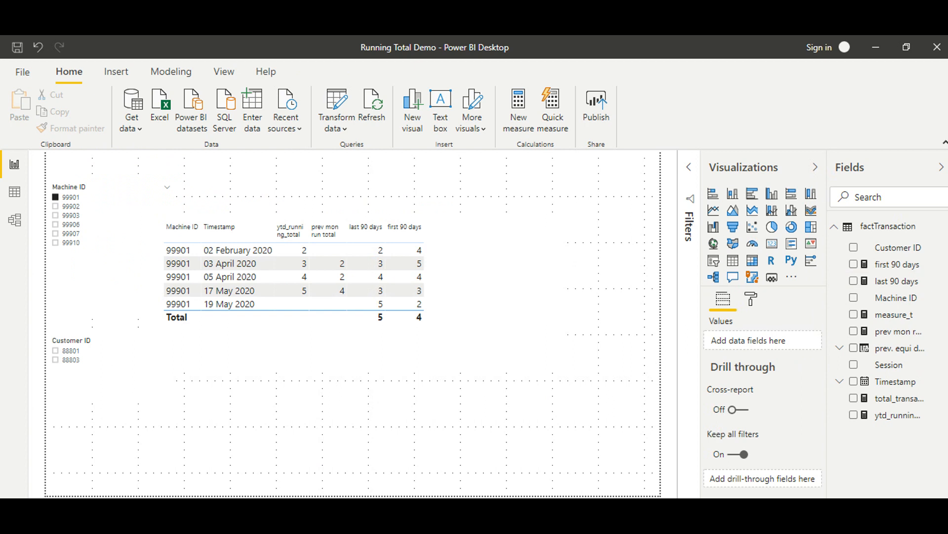
{"action": "left_click", "coordinate": [944, 230]}
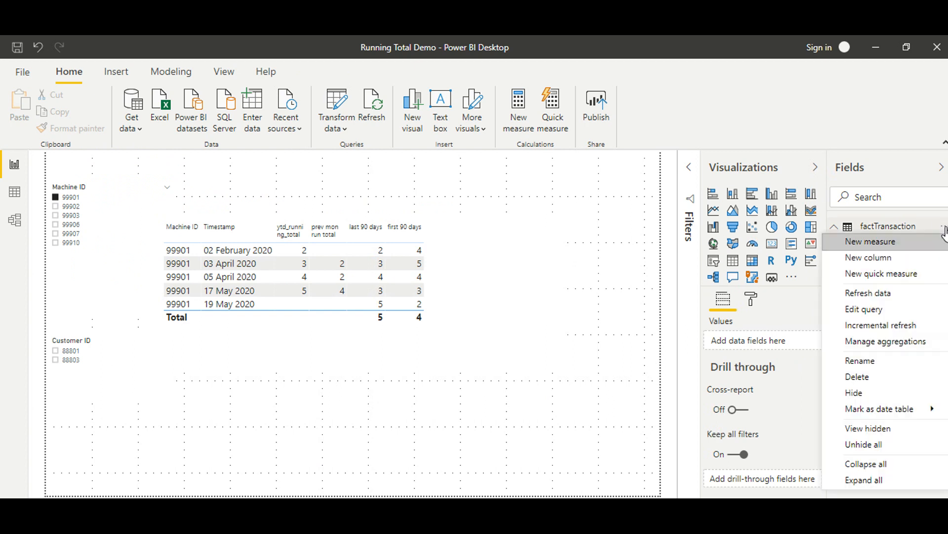
{"action": "left_click", "coordinate": [907, 239]}
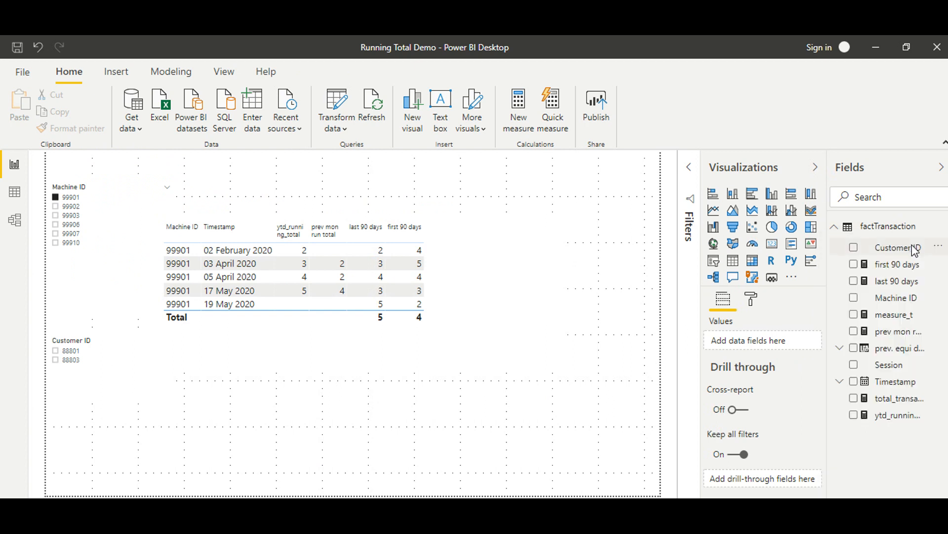
{"action": "left_click", "coordinate": [251, 168]}
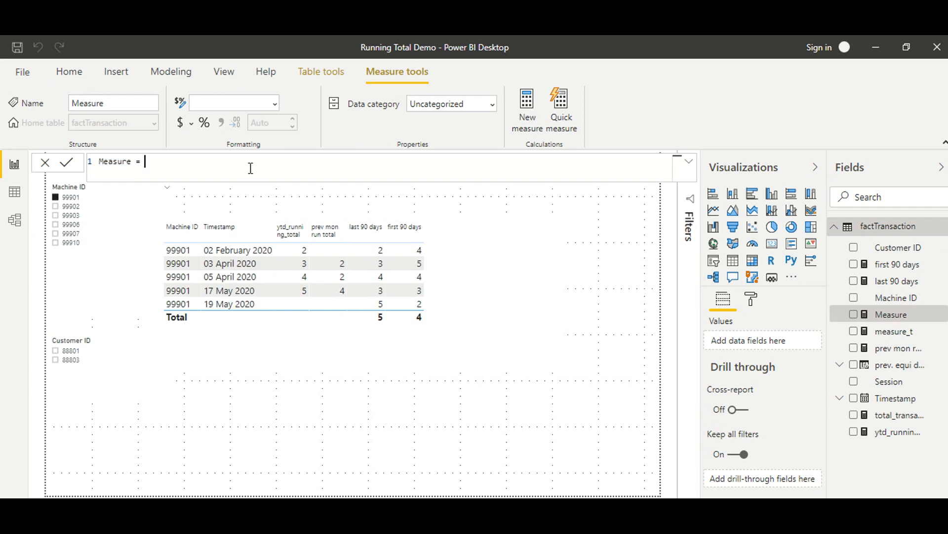
{"action": "key", "text": "ctrl+a"}
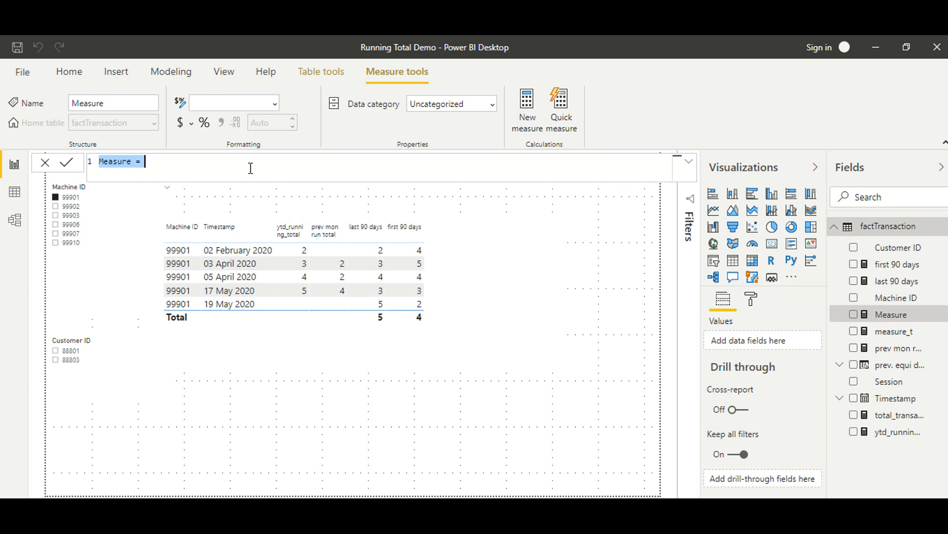
{"action": "type", "text": "first_90_days =  var a = MIN(factTransaction[Timestamp])  return  CALCULATE(COUNT(factTransaction[Session]), DATESBETWEEN(factTransaction[Timestamp], a, a + 90))"}
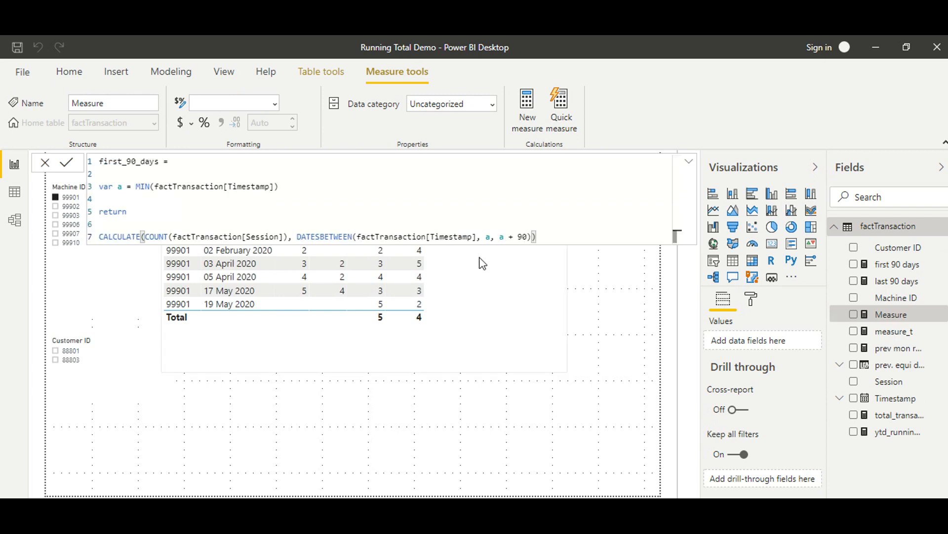
Remove the blank lines before and after return in the first_90_days formula and commit the measure.
{"action": "left_click", "coordinate": [163, 226]}
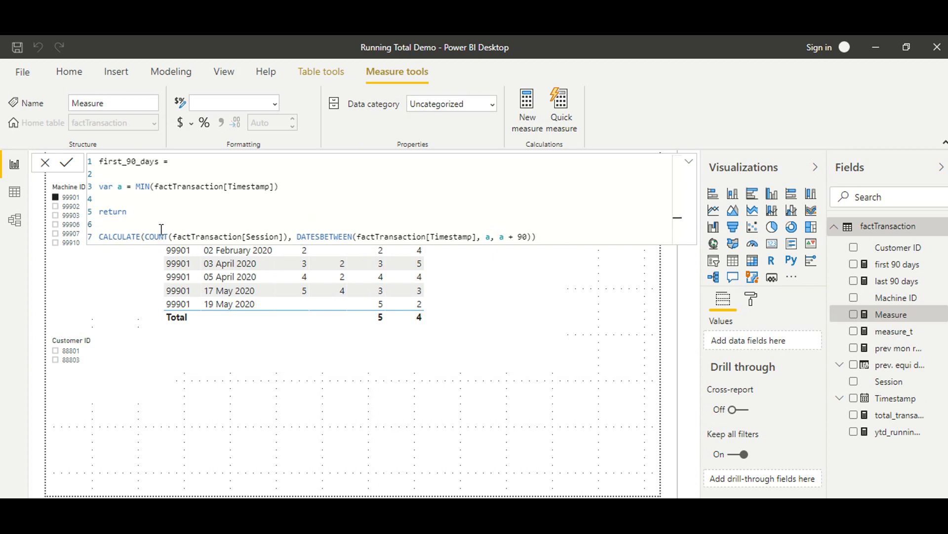
{"action": "key", "text": "BackSpace"}
{"action": "left_click", "coordinate": [110, 200]}
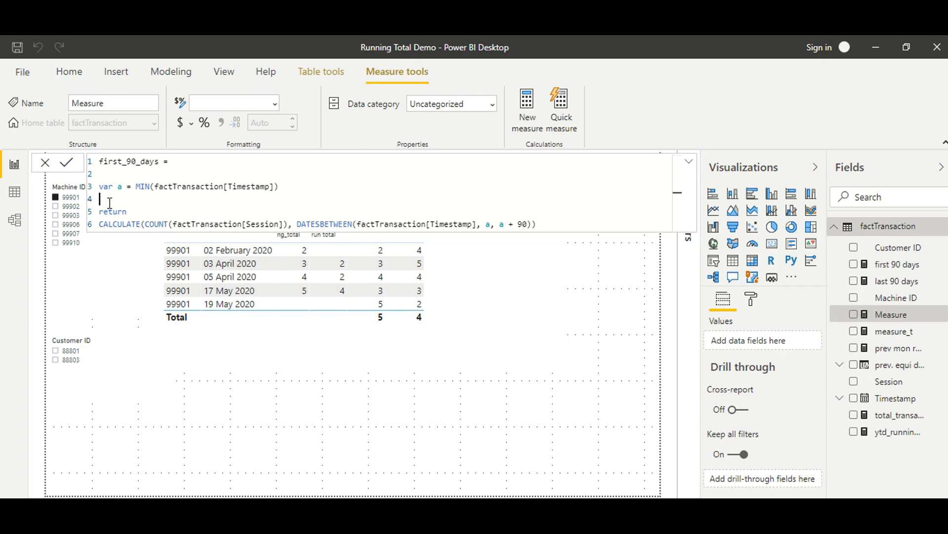
{"action": "key", "text": "BackSpace"}
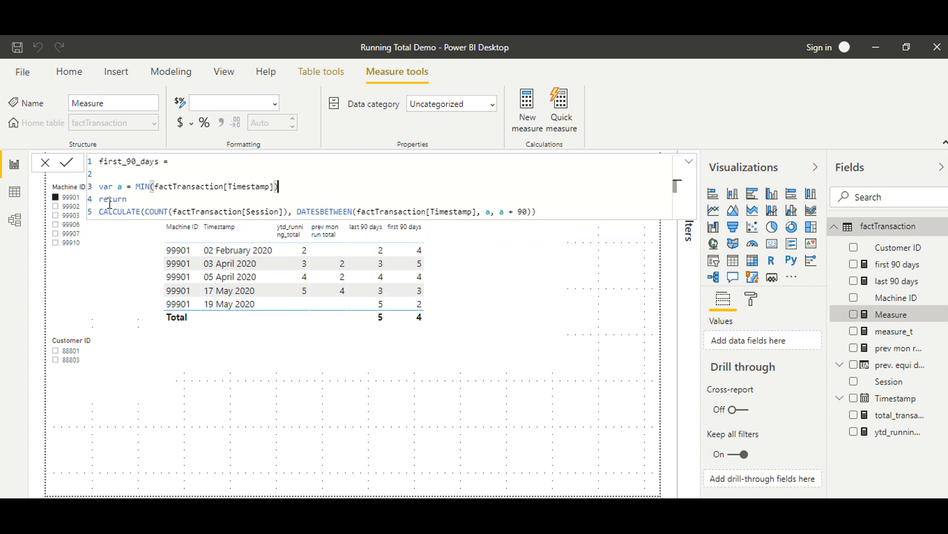
{"action": "left_click", "coordinate": [599, 420]}
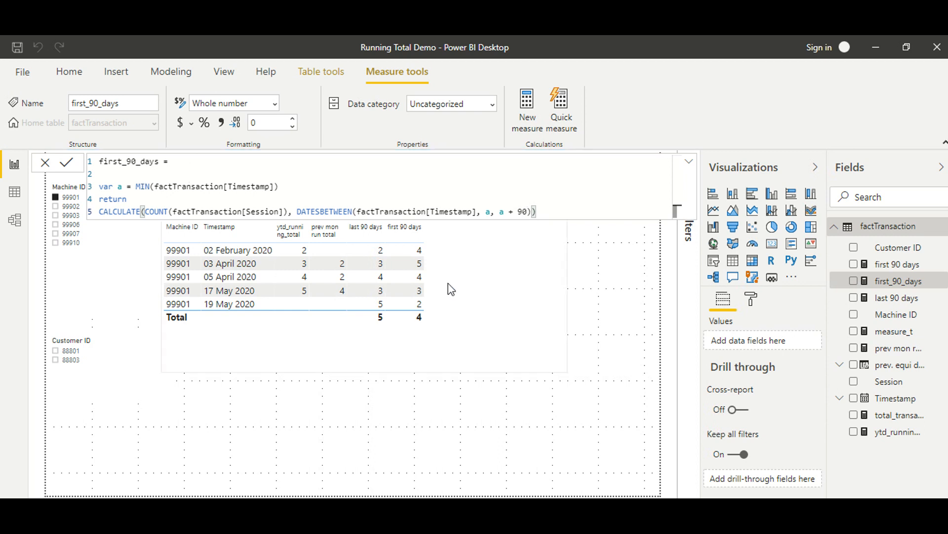
Add the first_90_days measure to the table visual's values after first 90 days.
{"action": "left_click", "coordinate": [449, 226]}
{"action": "left_click_drag", "start_coordinate": [898, 281], "coordinate": [777, 437]}
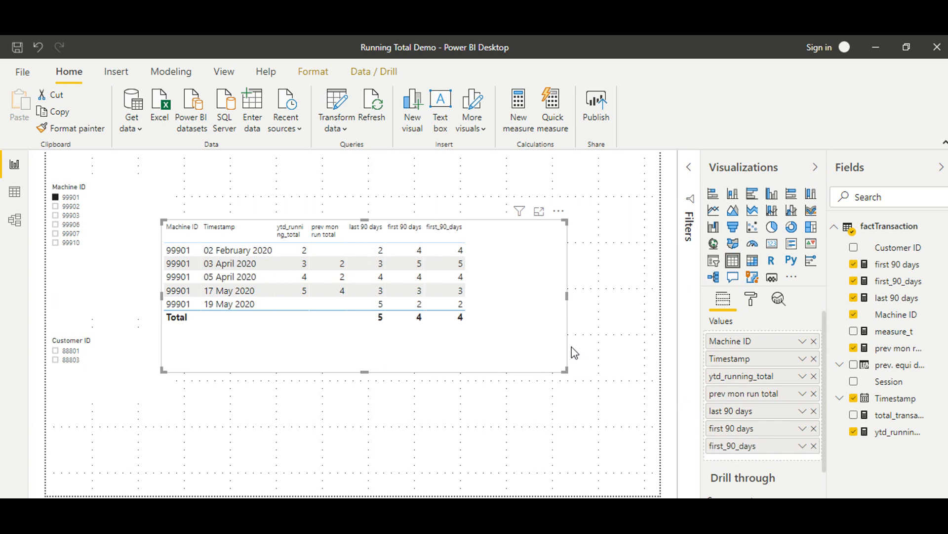